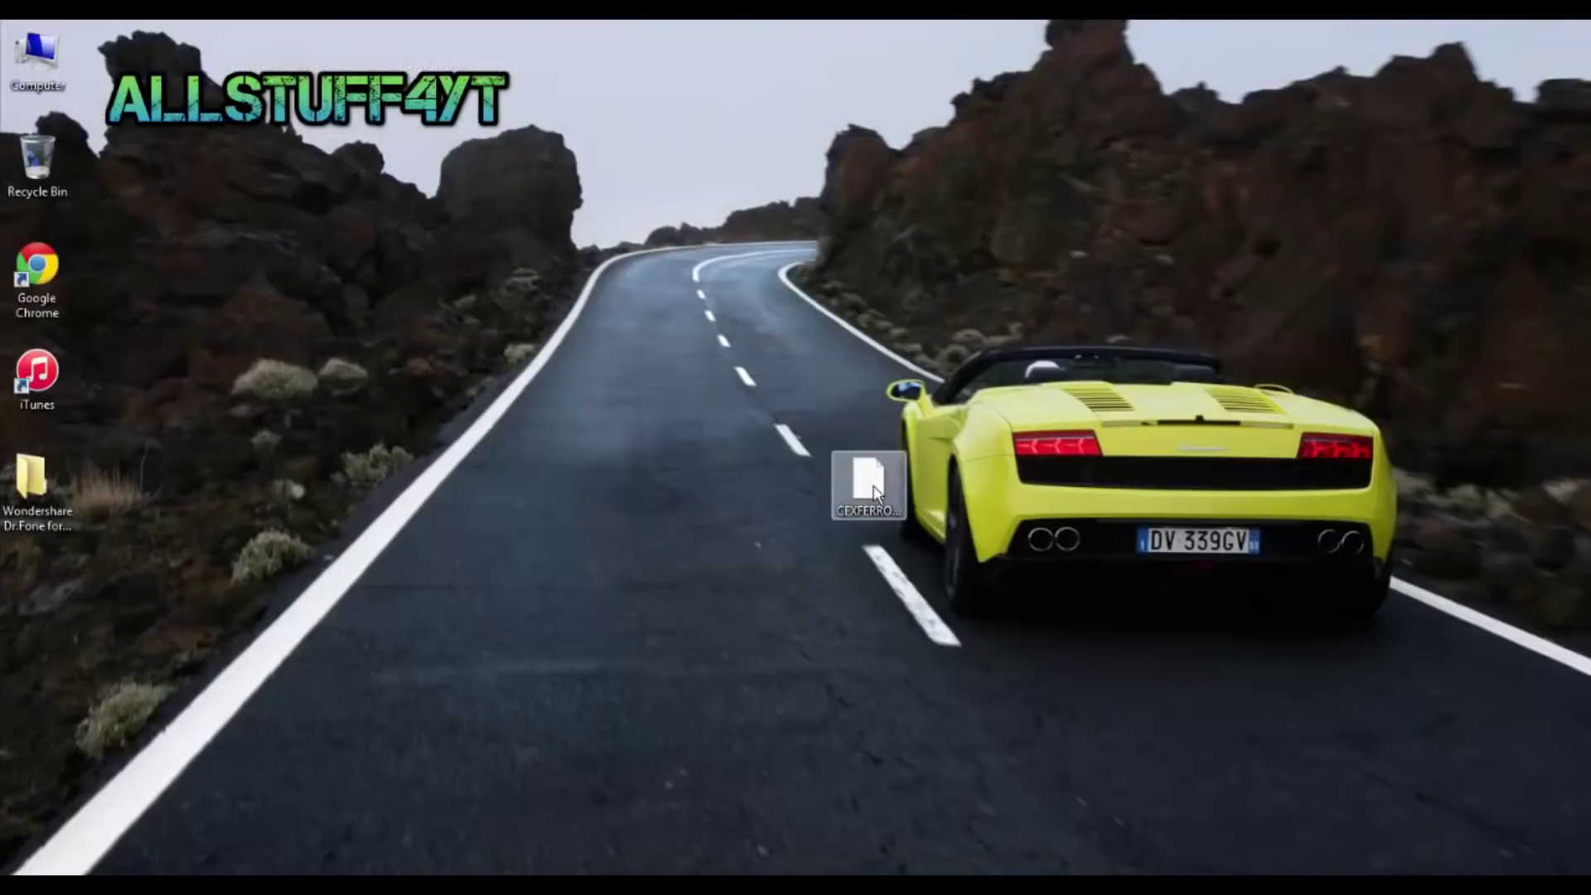
- Reposition the CEXFERROX476.PUP file on the desktop, closer to the column of shortcut icons
left_click_drag(875, 490, 358, 613)
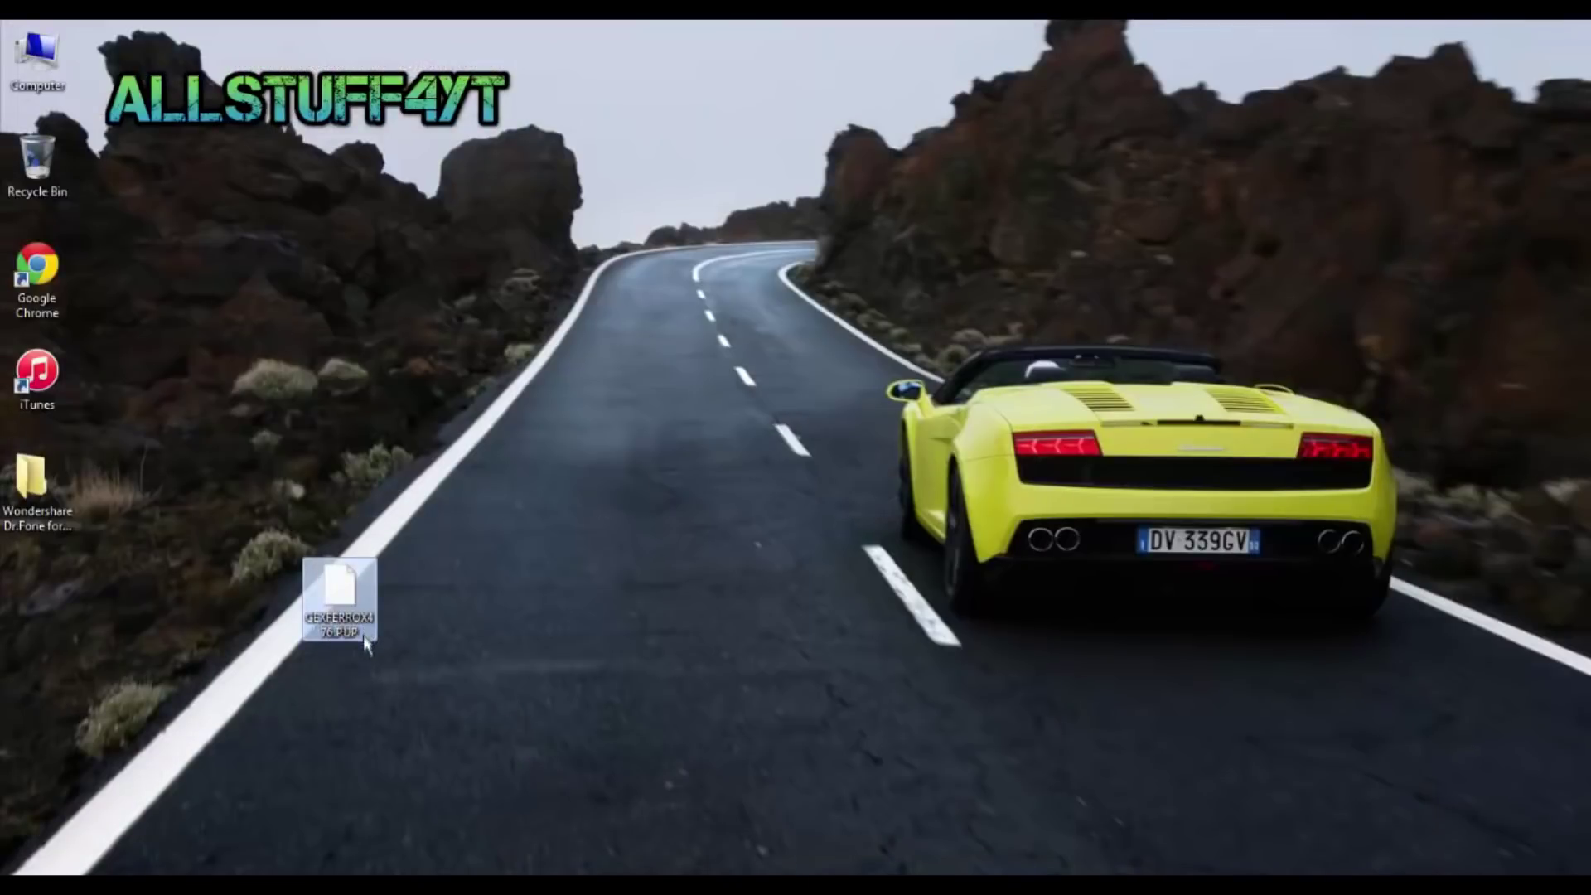
left_click_drag(505, 539, 423, 627)
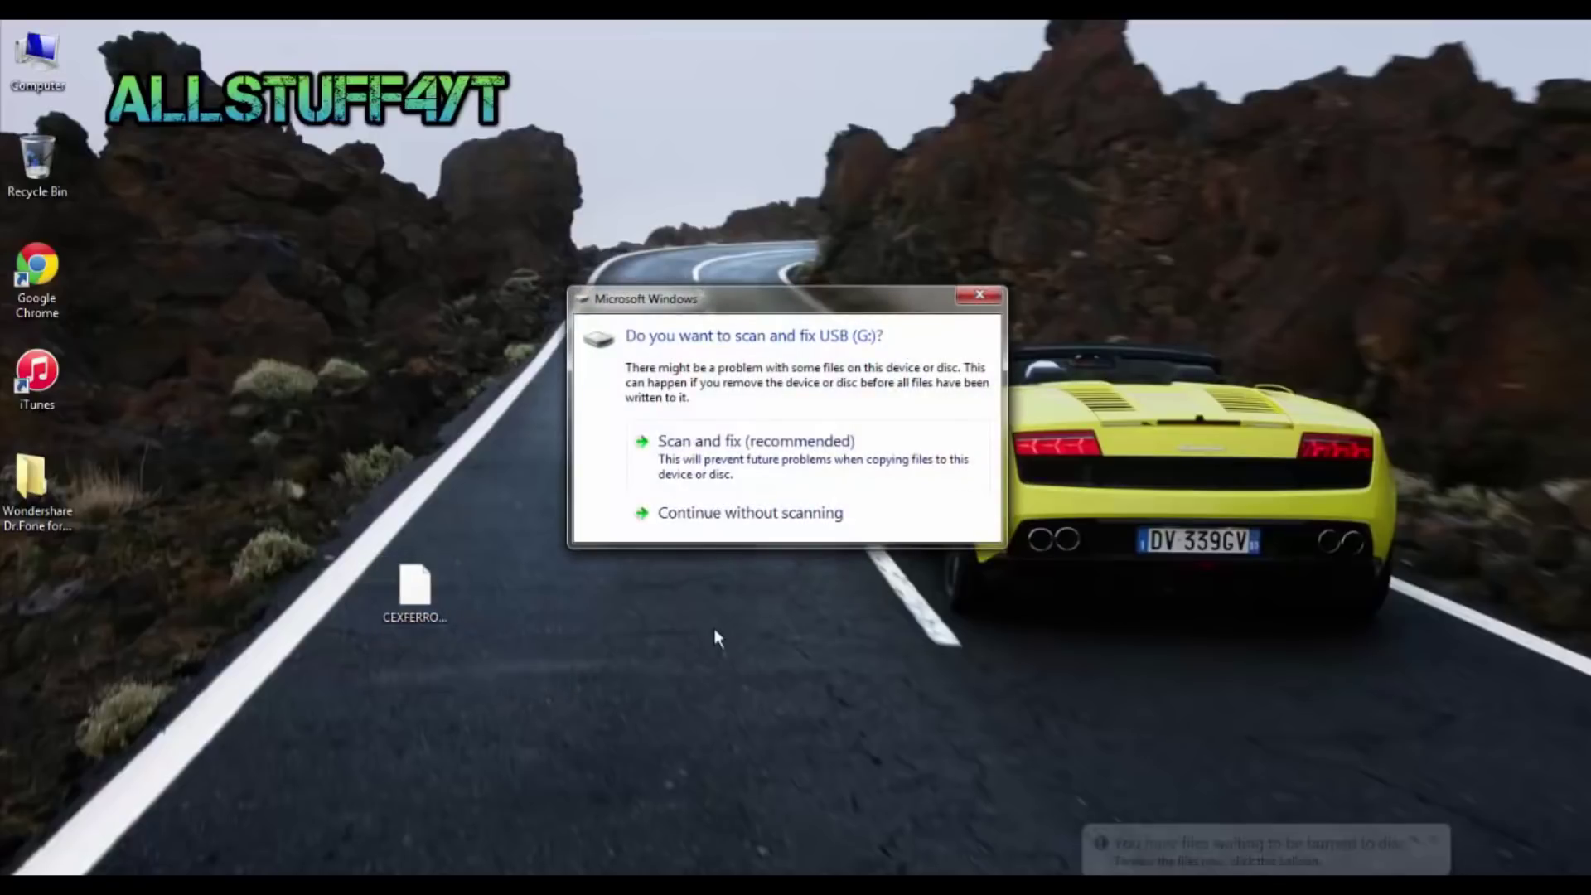
- Continue without scanning USB (G:) and open the drive's folder to view its files
left_click(758, 515)
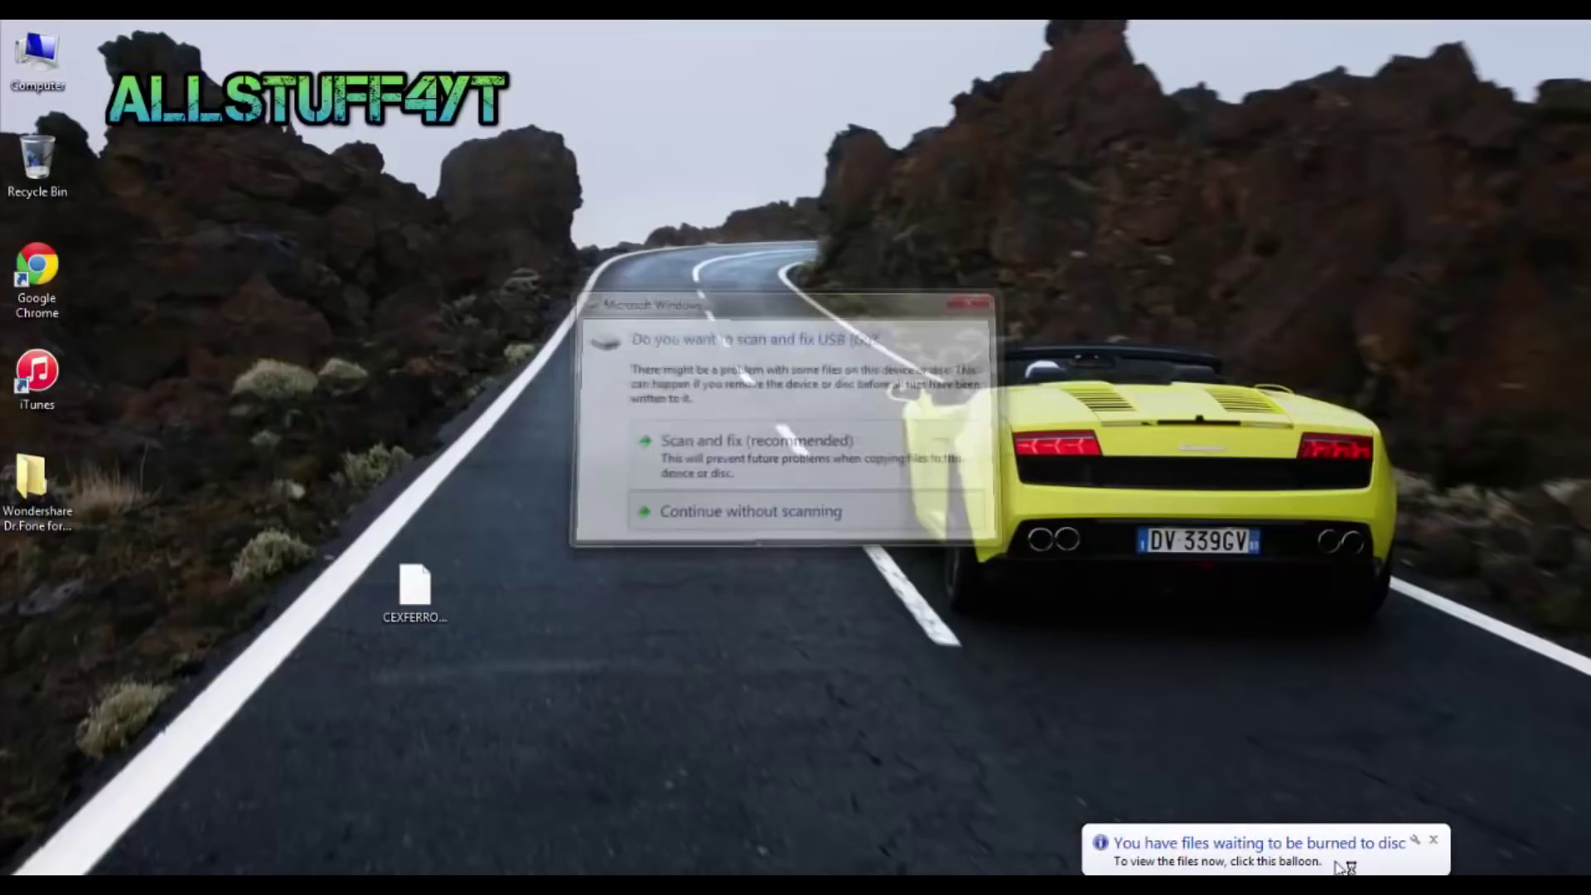
left_click(1433, 840)
left_click(740, 365)
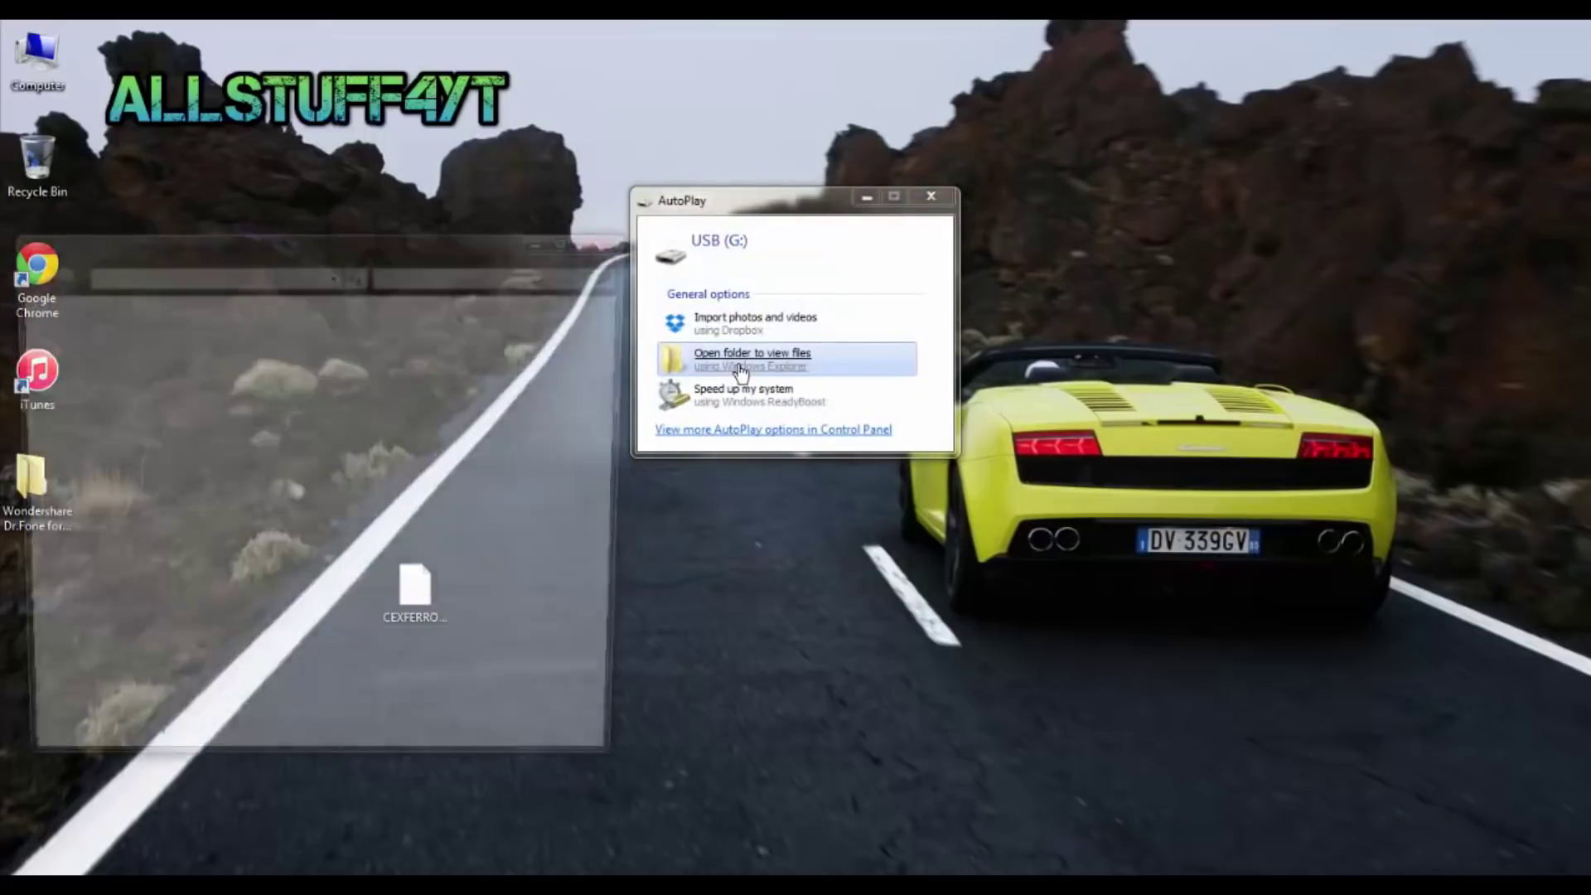
- Move the USB (G:) window clear of the desktop file and close the DVD RW Drive (F:) window
left_click_drag(513, 253, 1170, 199)
left_click(611, 239)
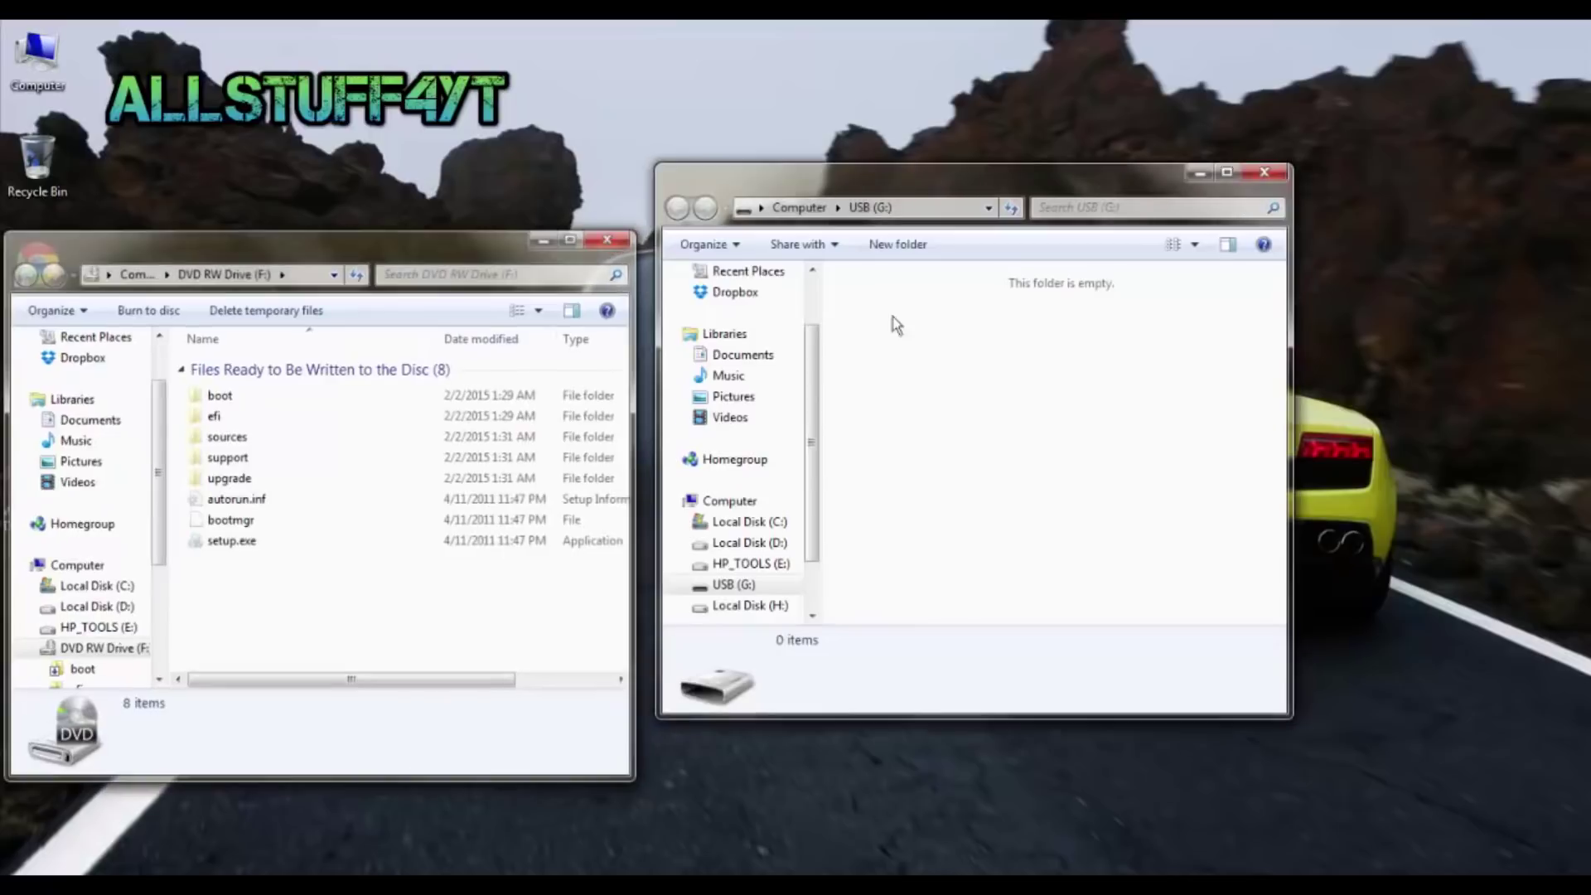
left_click_drag(956, 201, 988, 184)
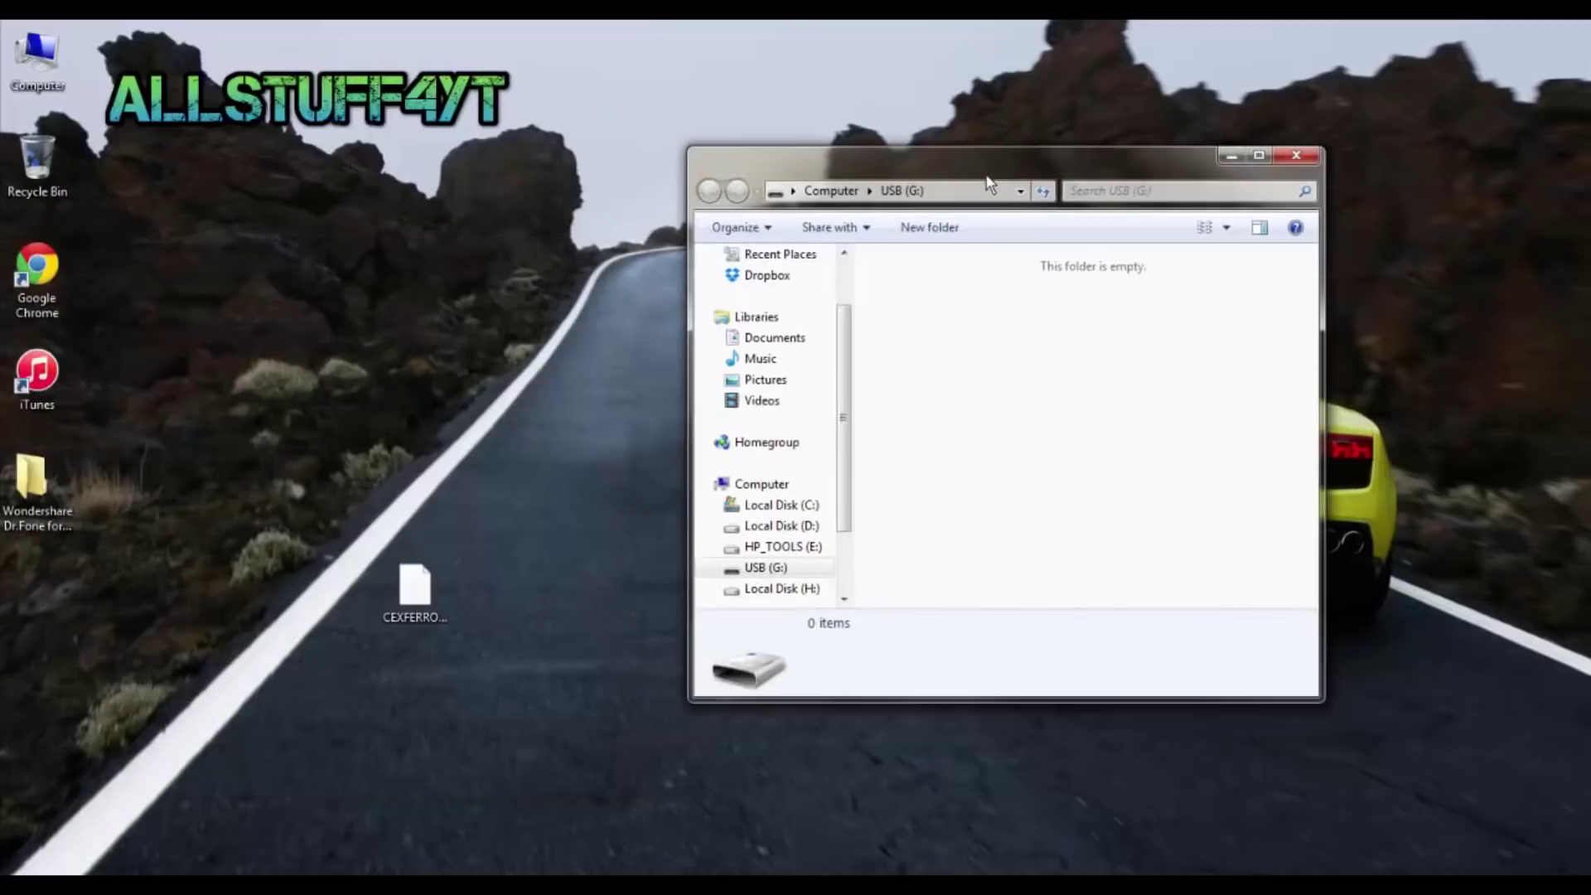
- Create a folder named PS3 in the root of the USB (G:) drive and open it
right_click(1014, 363)
mouse_move(1069, 634)
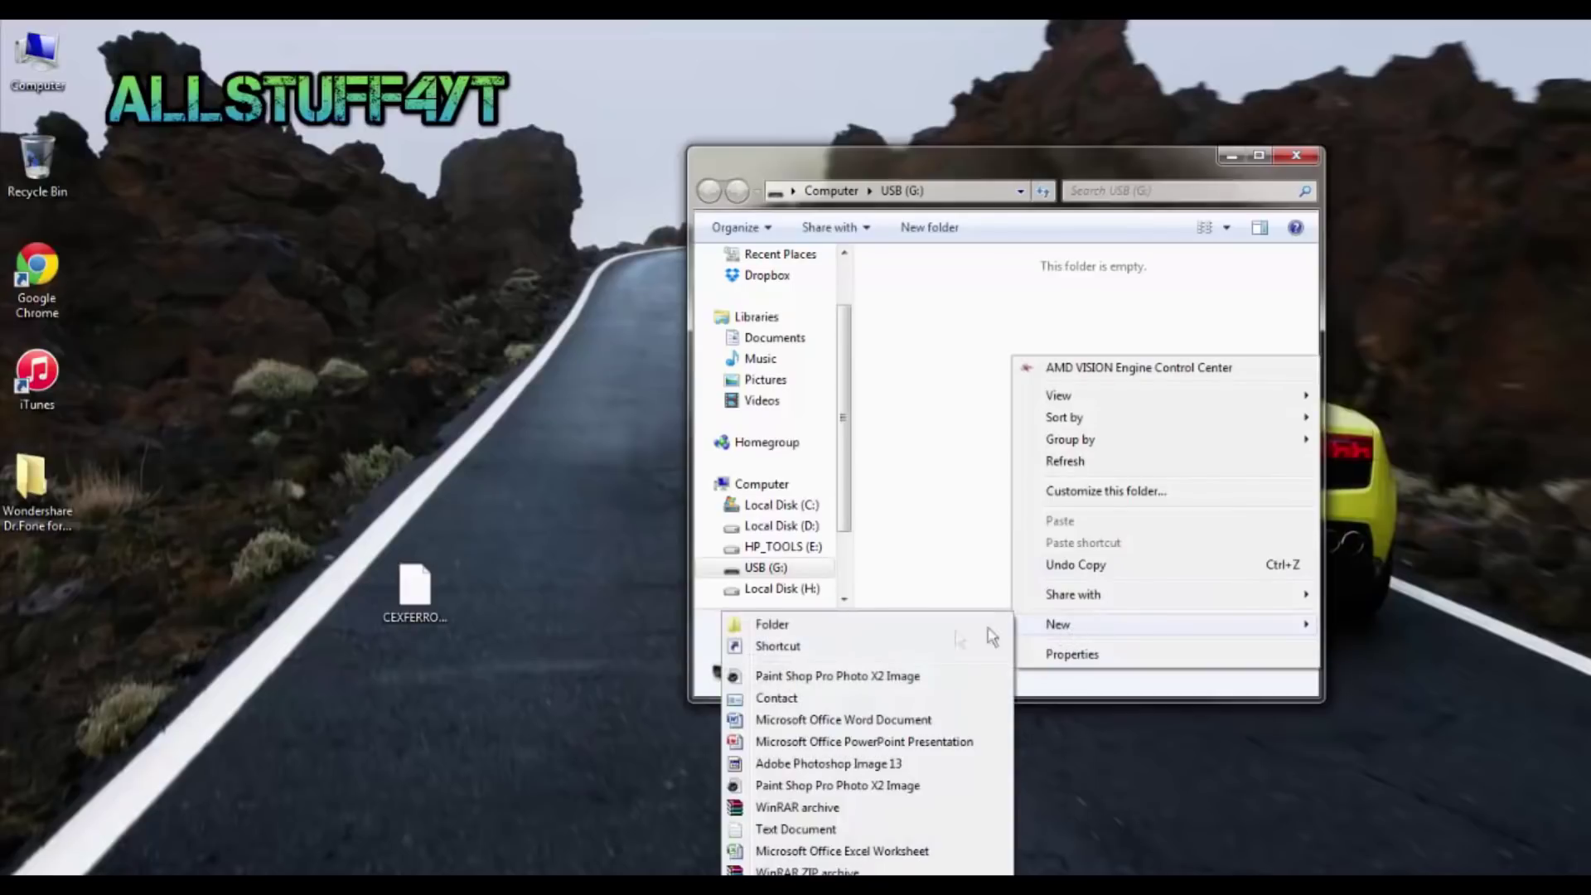
left_click(927, 634)
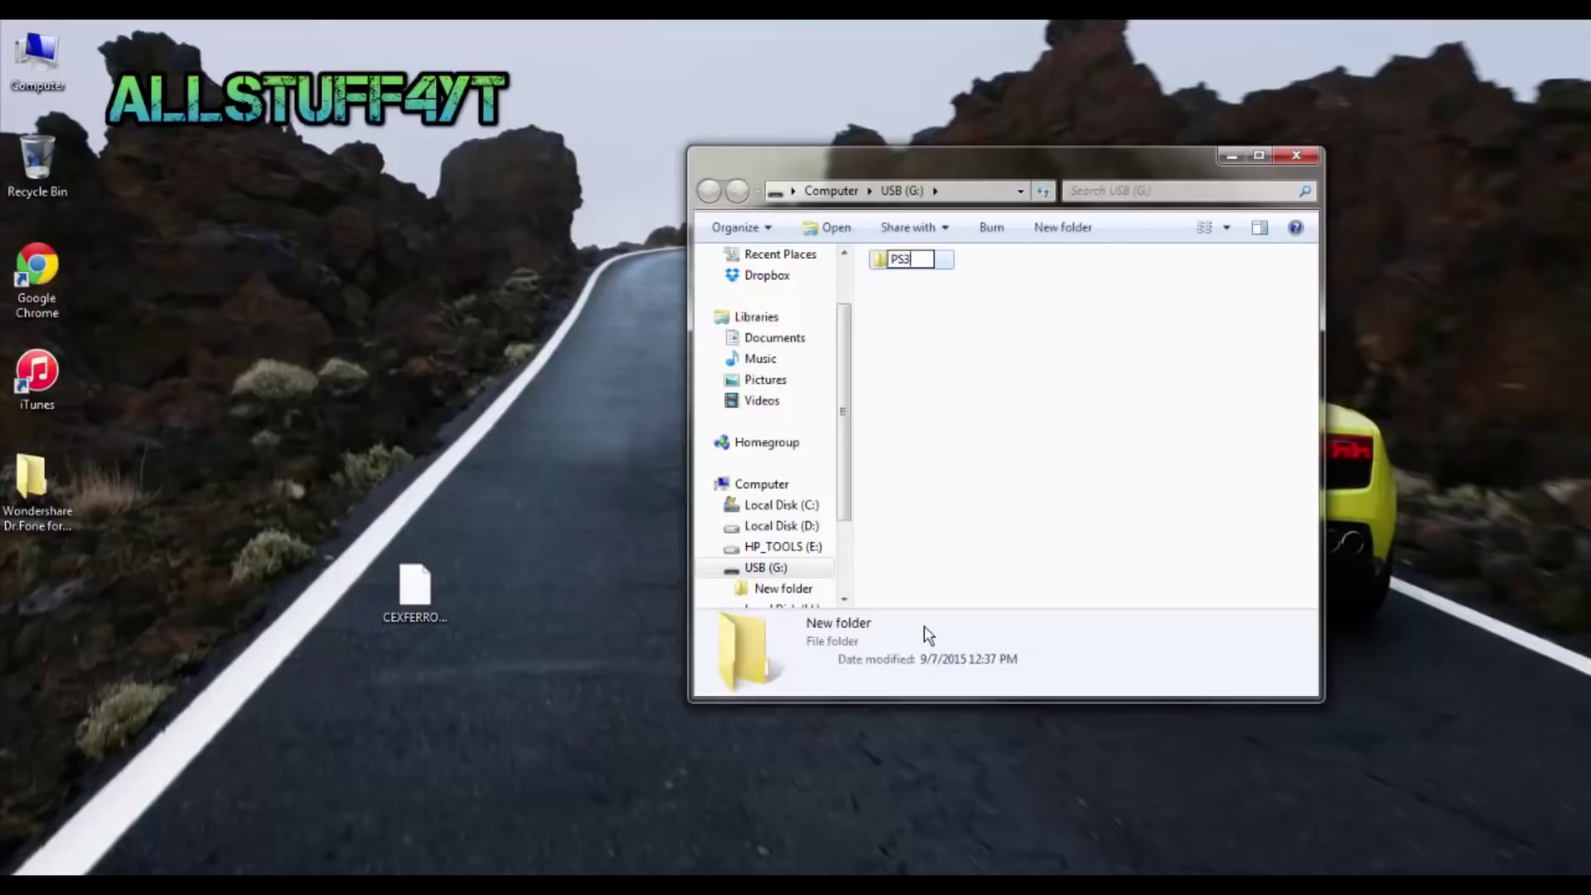
key("Return")
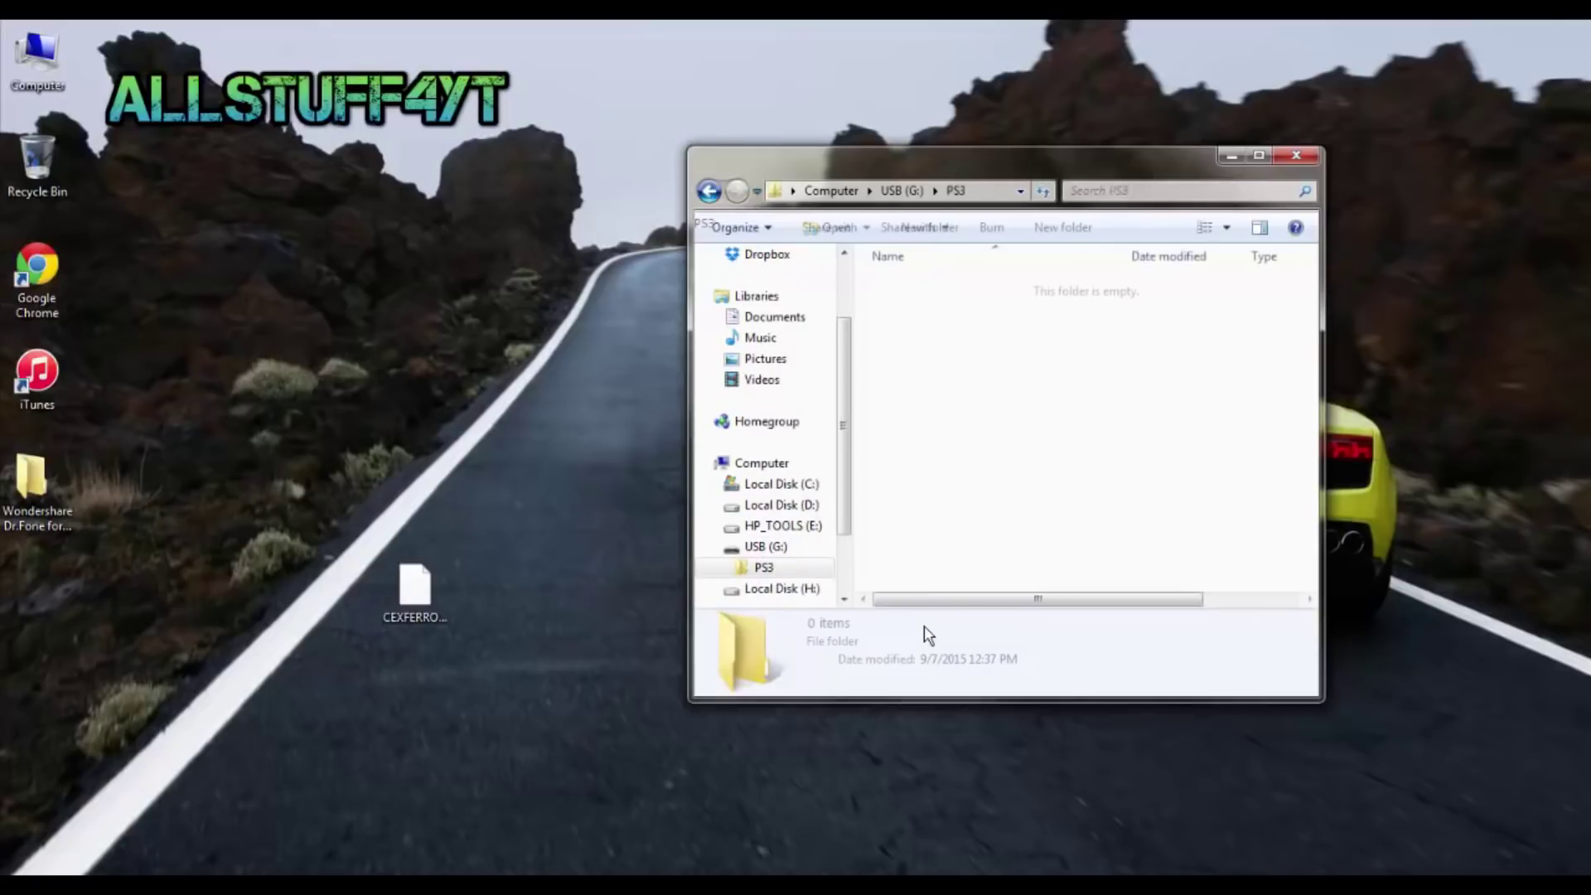
- Create a folder named UPDATE inside the PS3 folder and open it
right_click(981, 415)
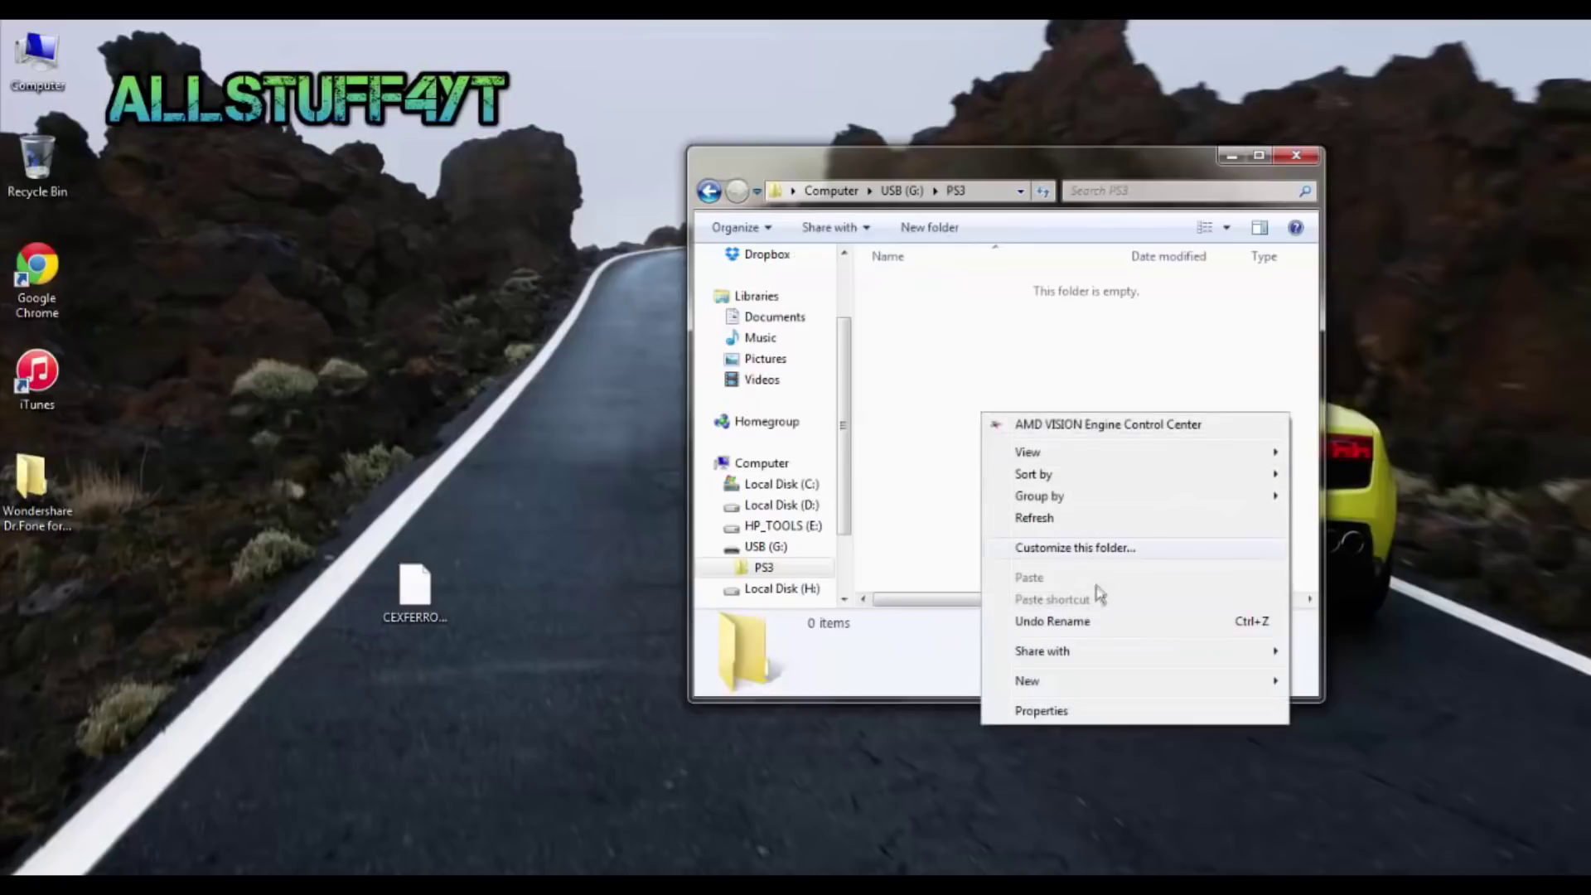
mouse_move(1077, 683)
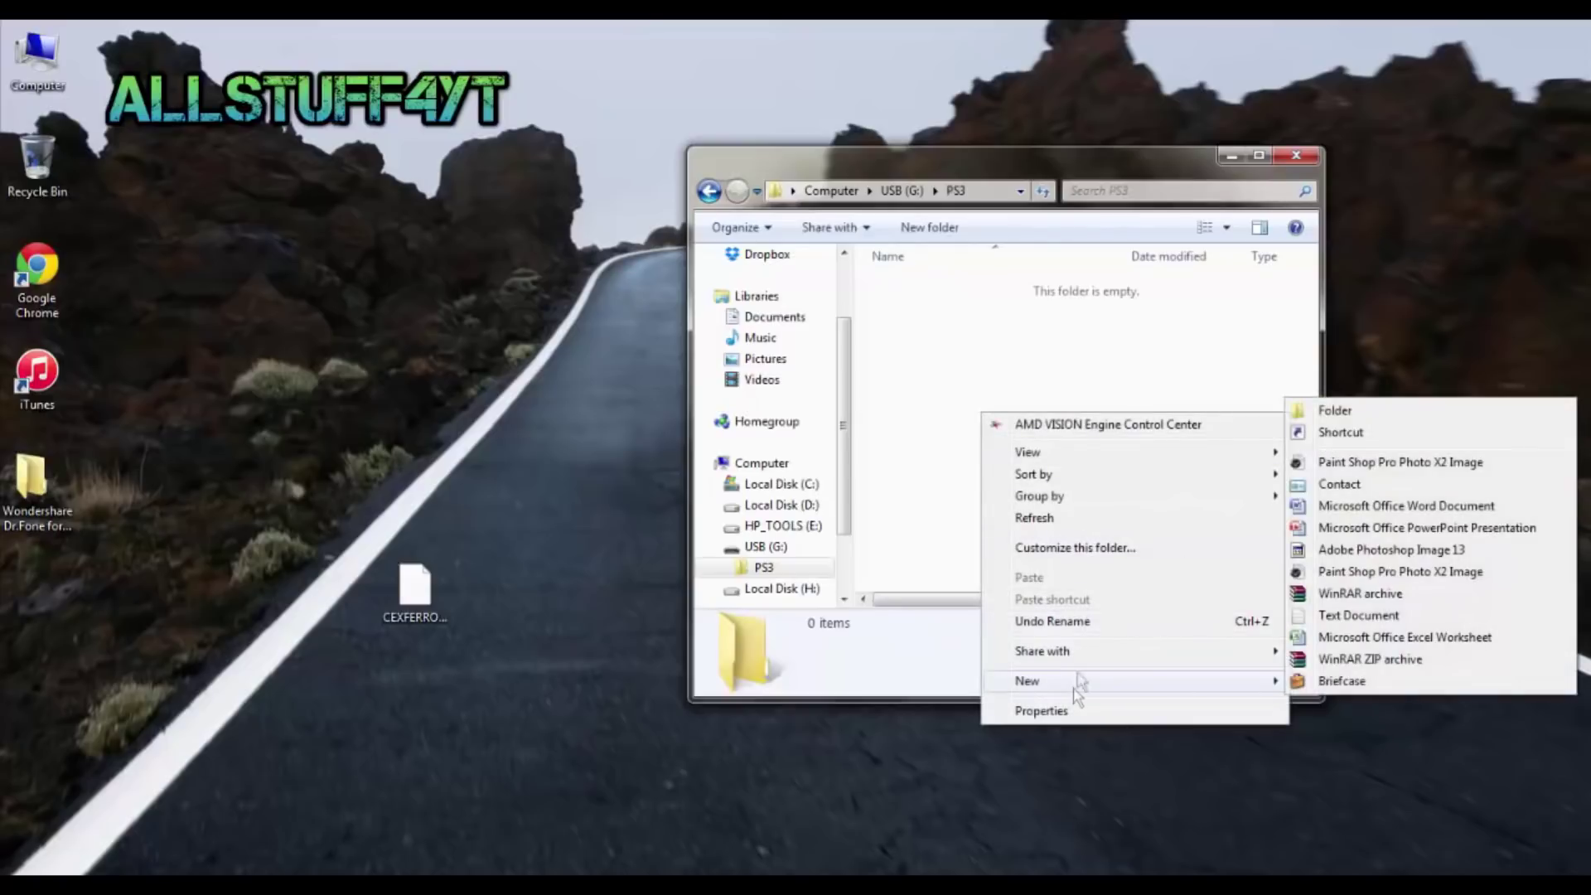
left_click(1419, 412)
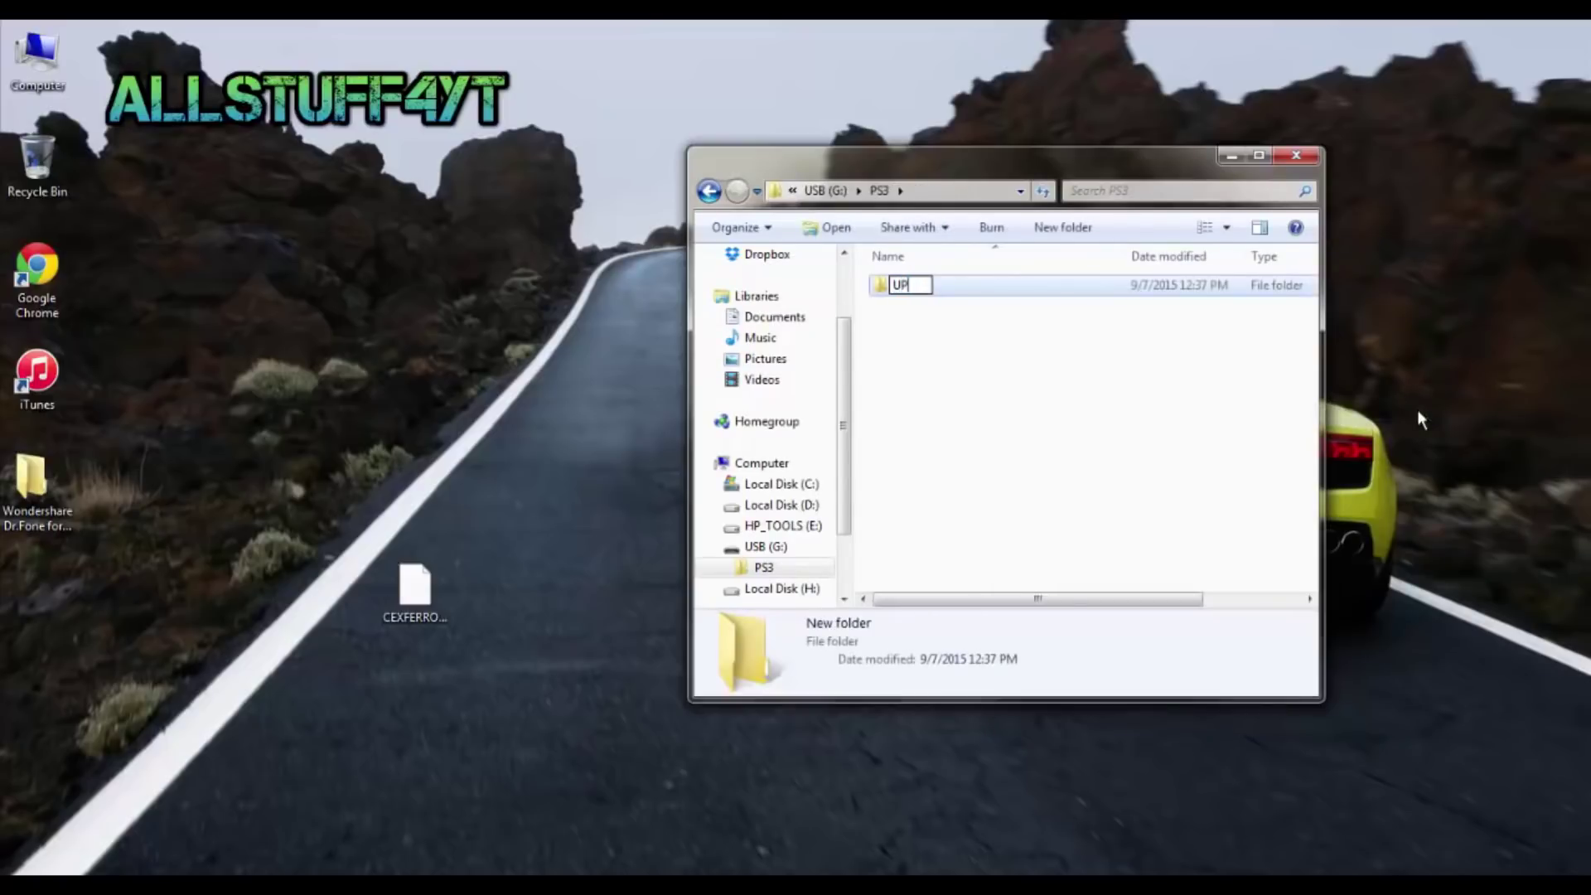
key("Return")
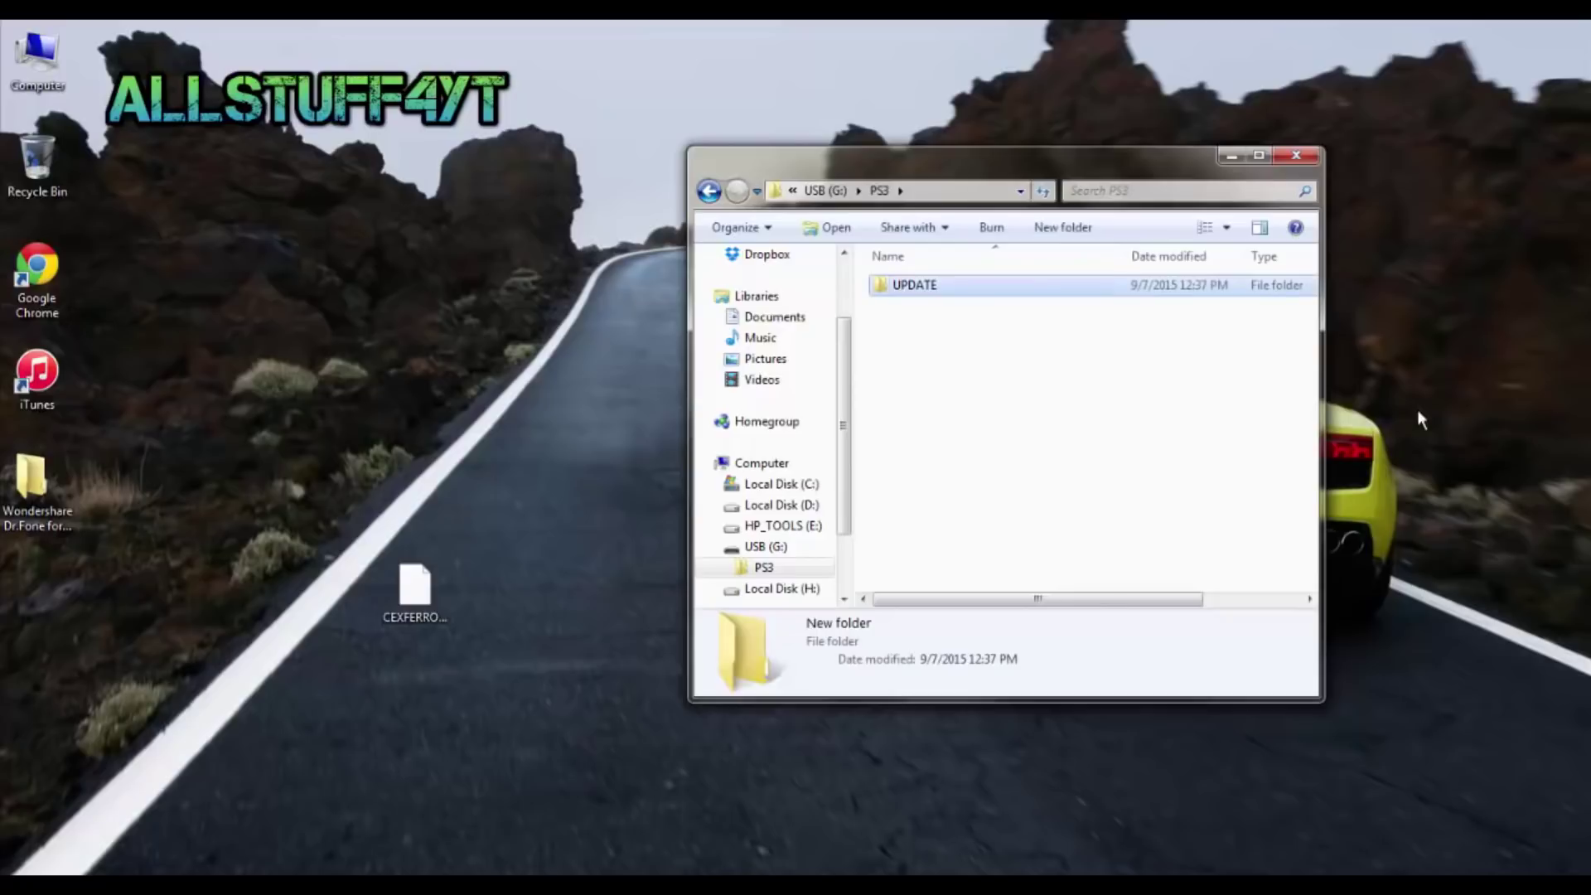
double_click(1268, 286)
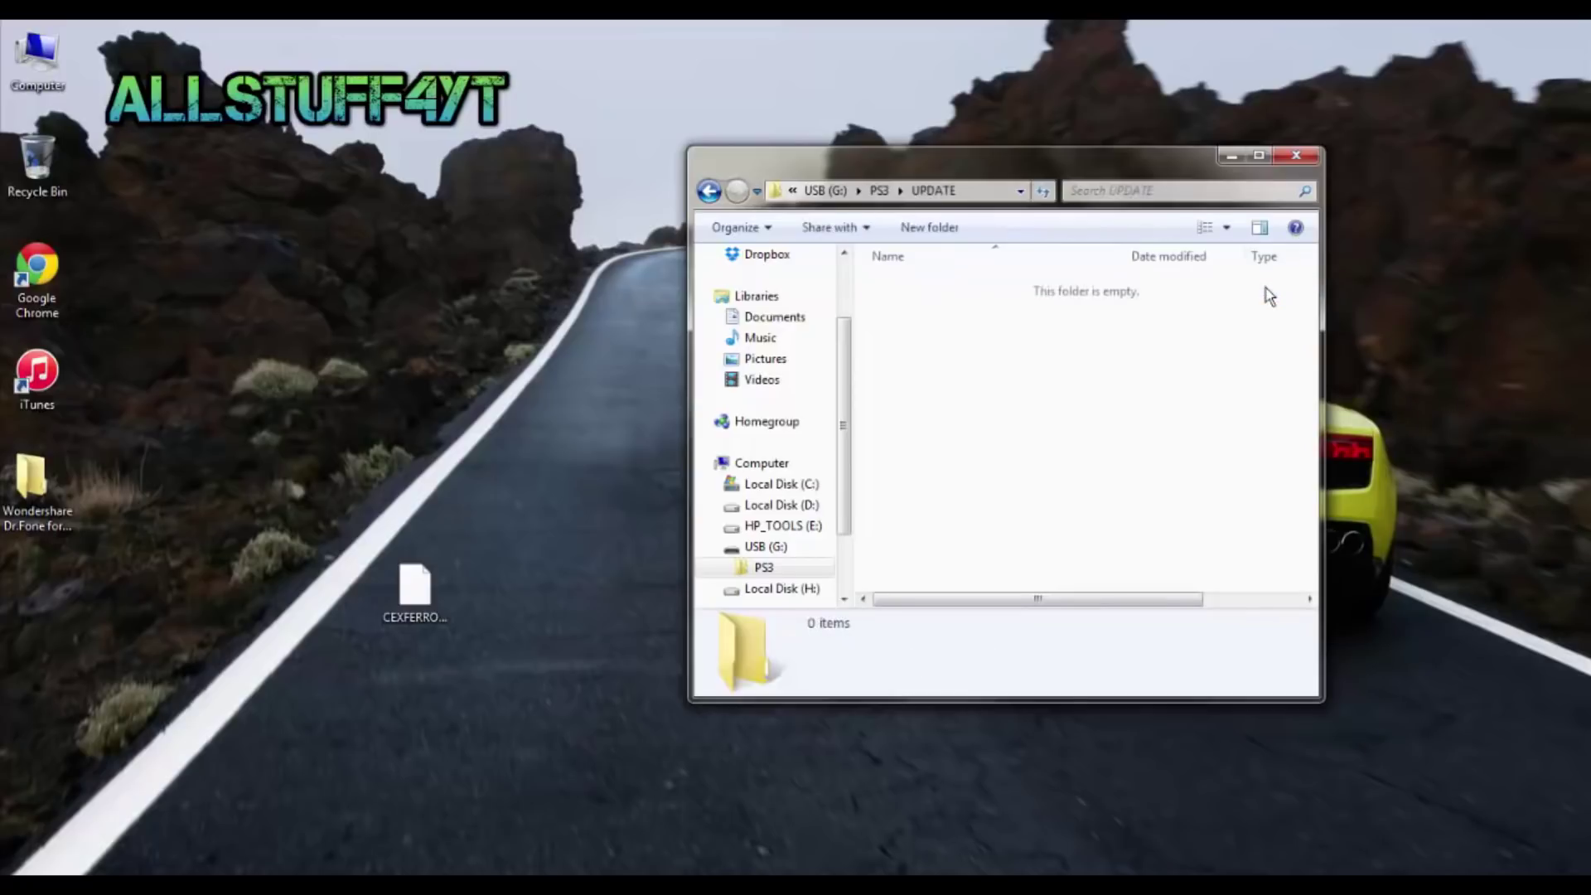
- Copy the CEXFERROX476.PUP file from the desktop into the UPDATE folder on the USB drive
left_click(442, 604)
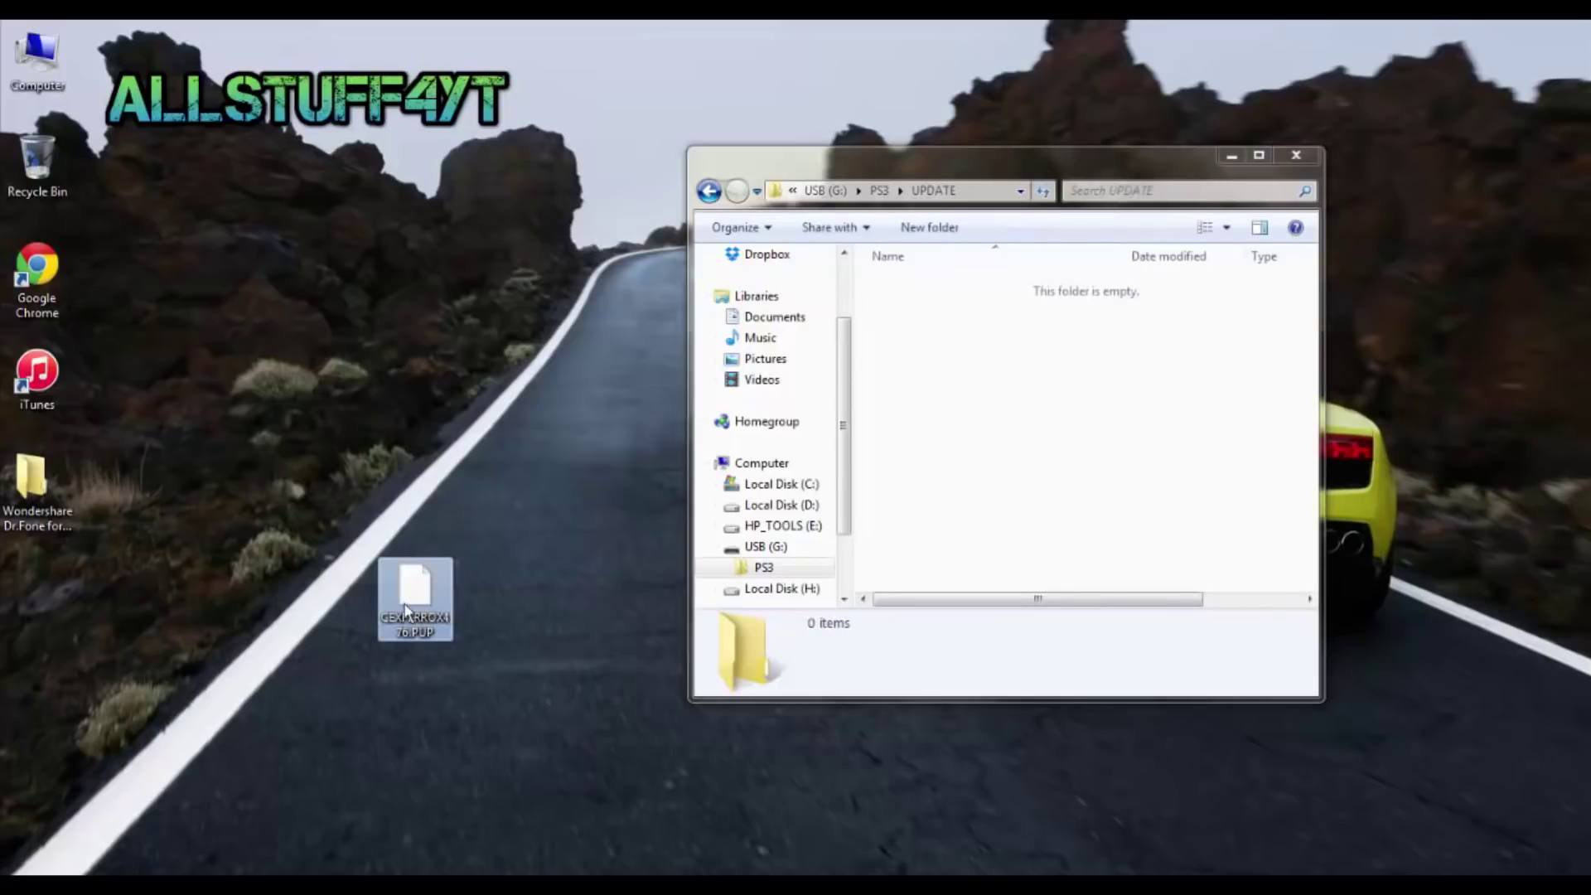
left_click_drag(432, 602, 930, 425)
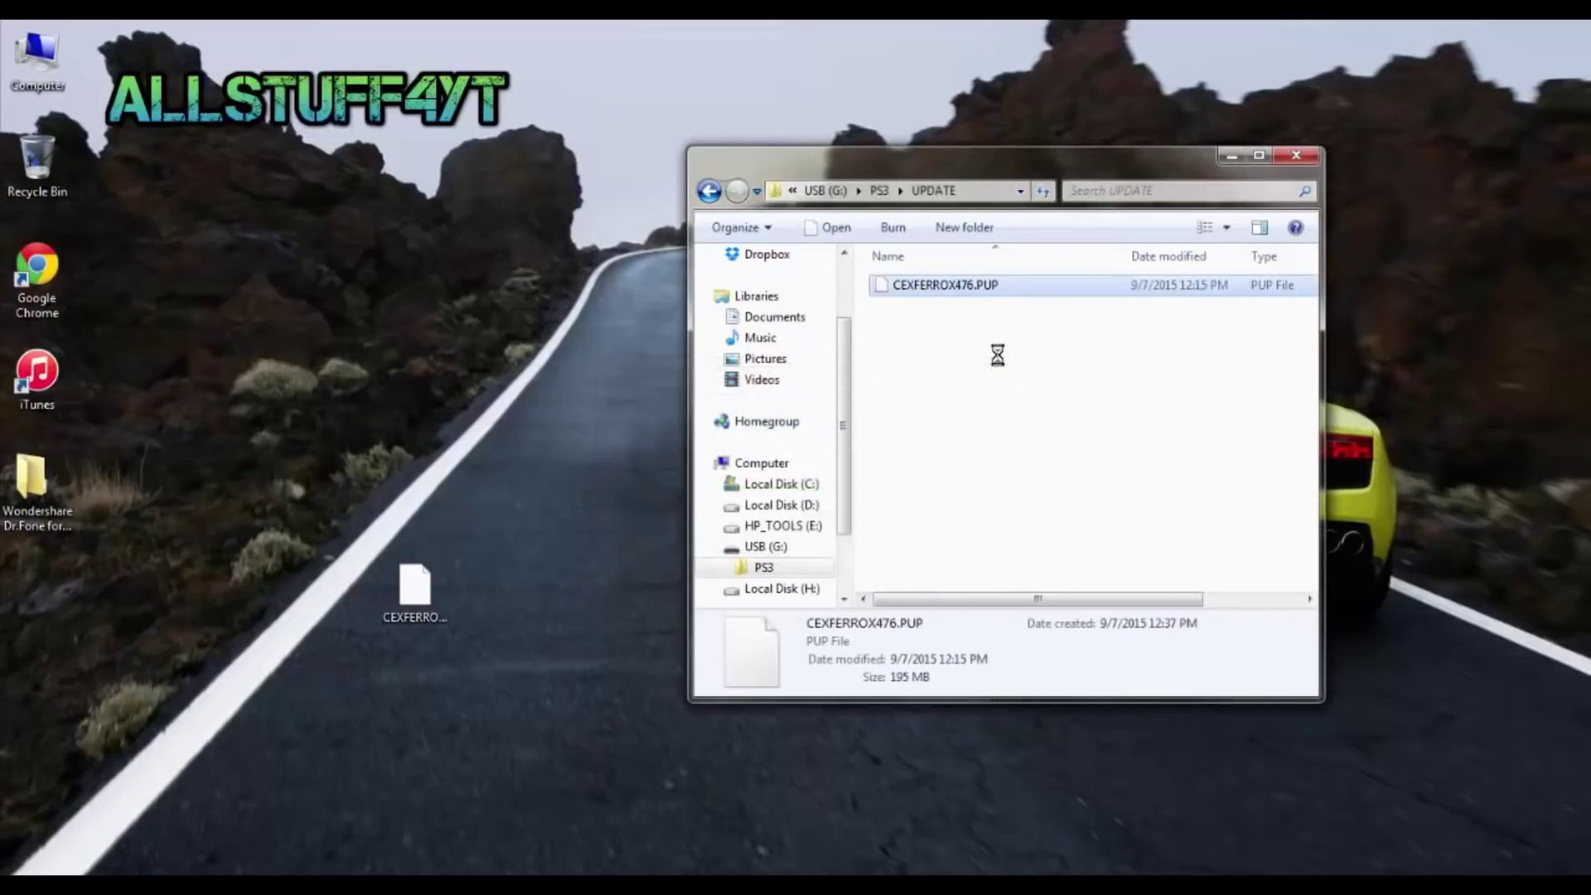
- Rename the copied file in the UPDATE folder as PS3UPDAT.PUP and close the Explorer window
right_click(977, 296)
left_click(1031, 554)
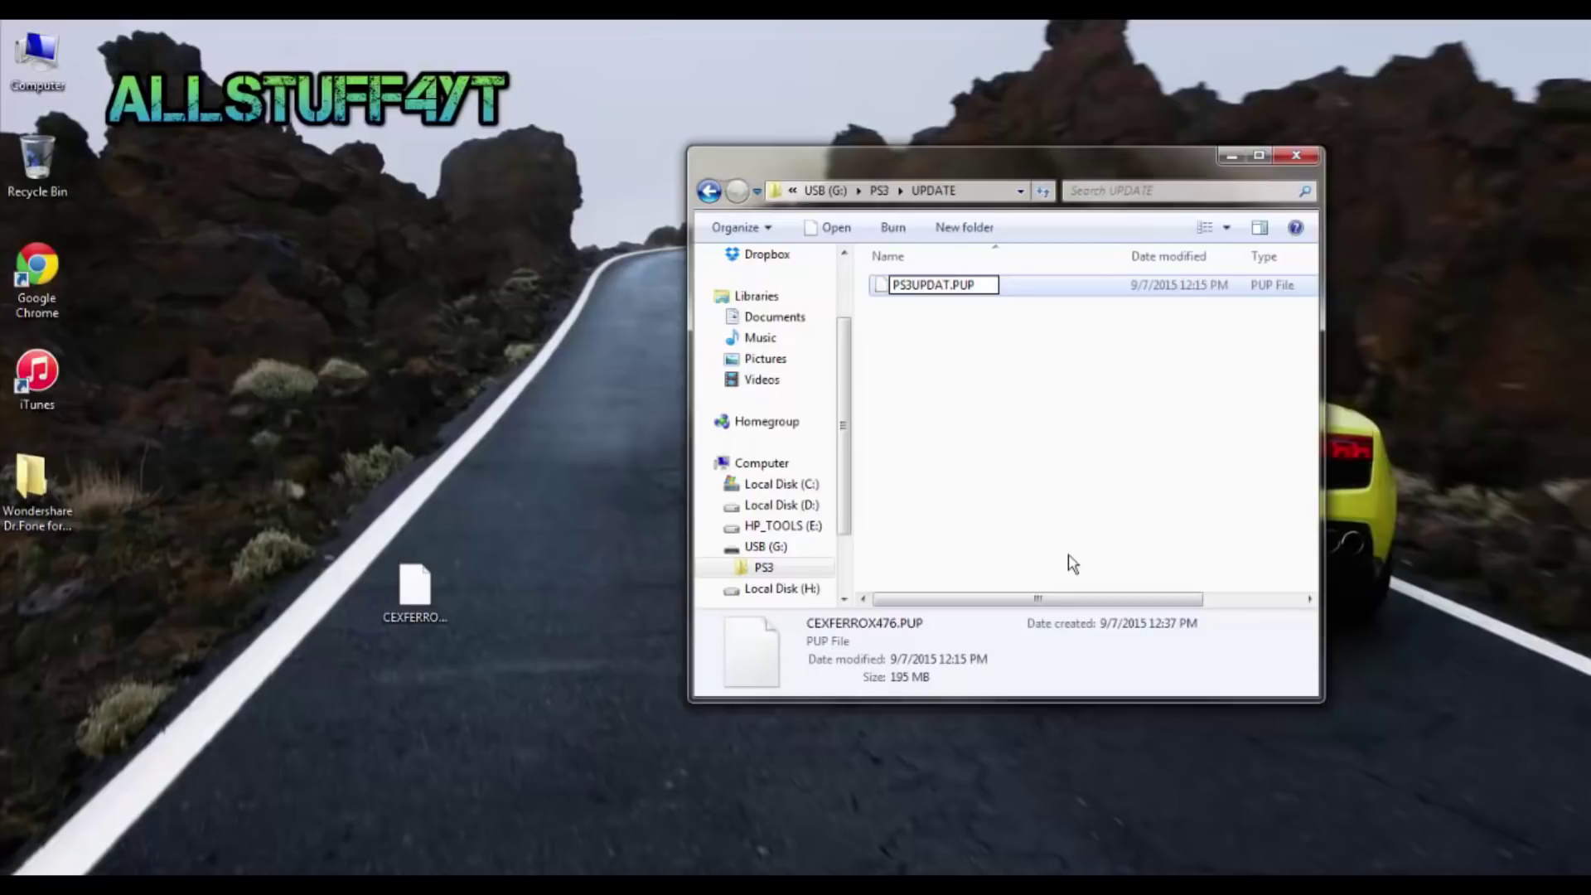
left_click(1058, 462)
left_click_drag(1066, 465, 918, 355)
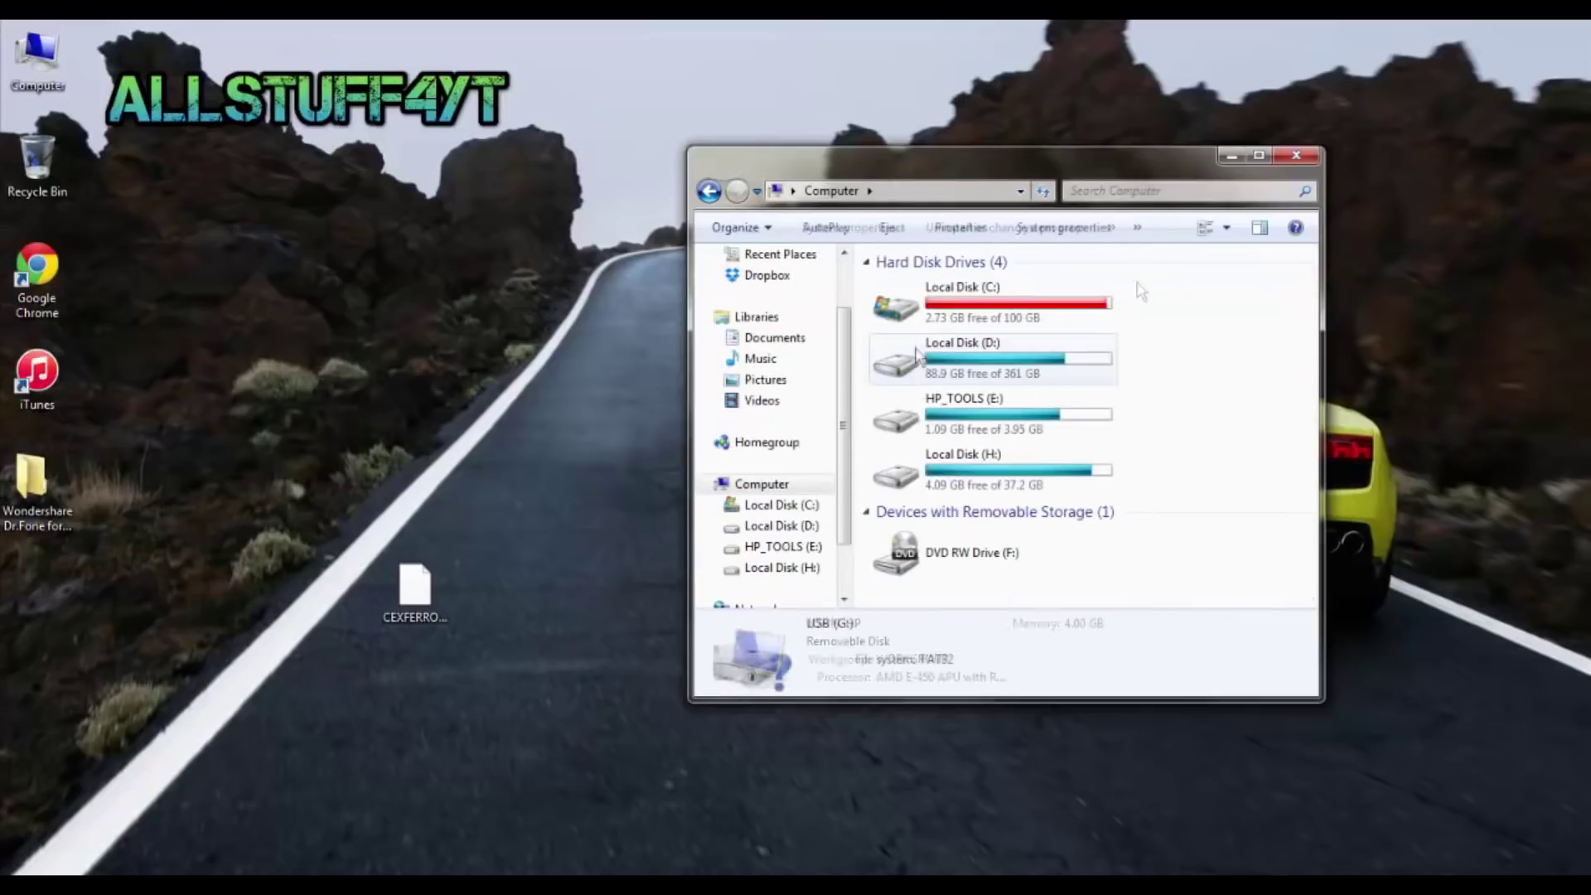
left_click(1291, 157)
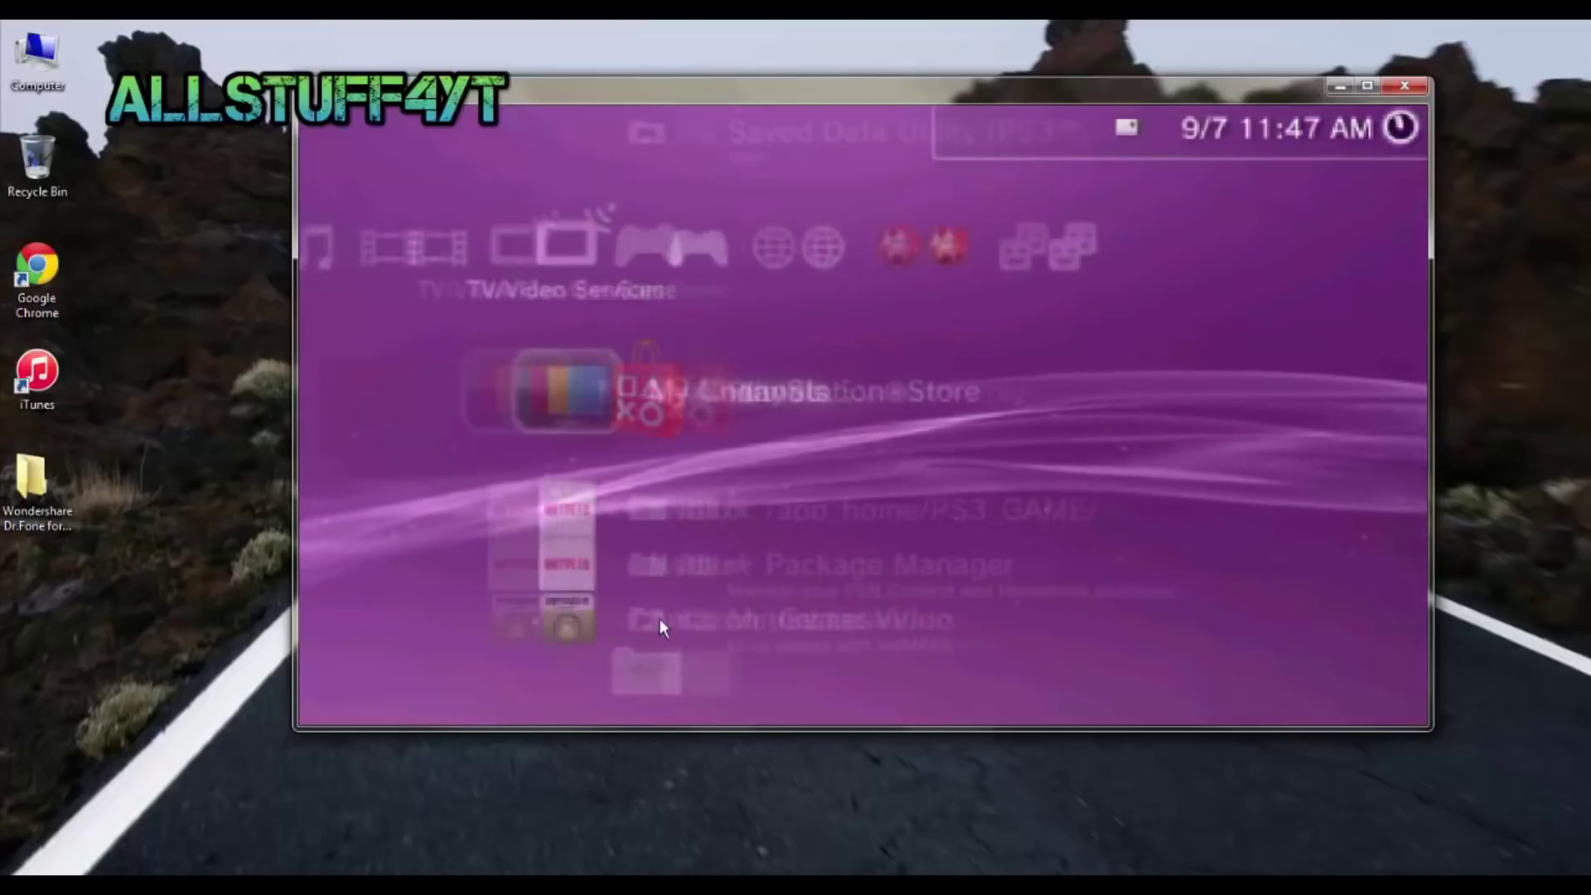
- In the PS3 menu shown in the RemoteJoyLite window, go to the Settings category and highlight Game Settings
key("Left")
key("Left")
key("Left")
key("Left")
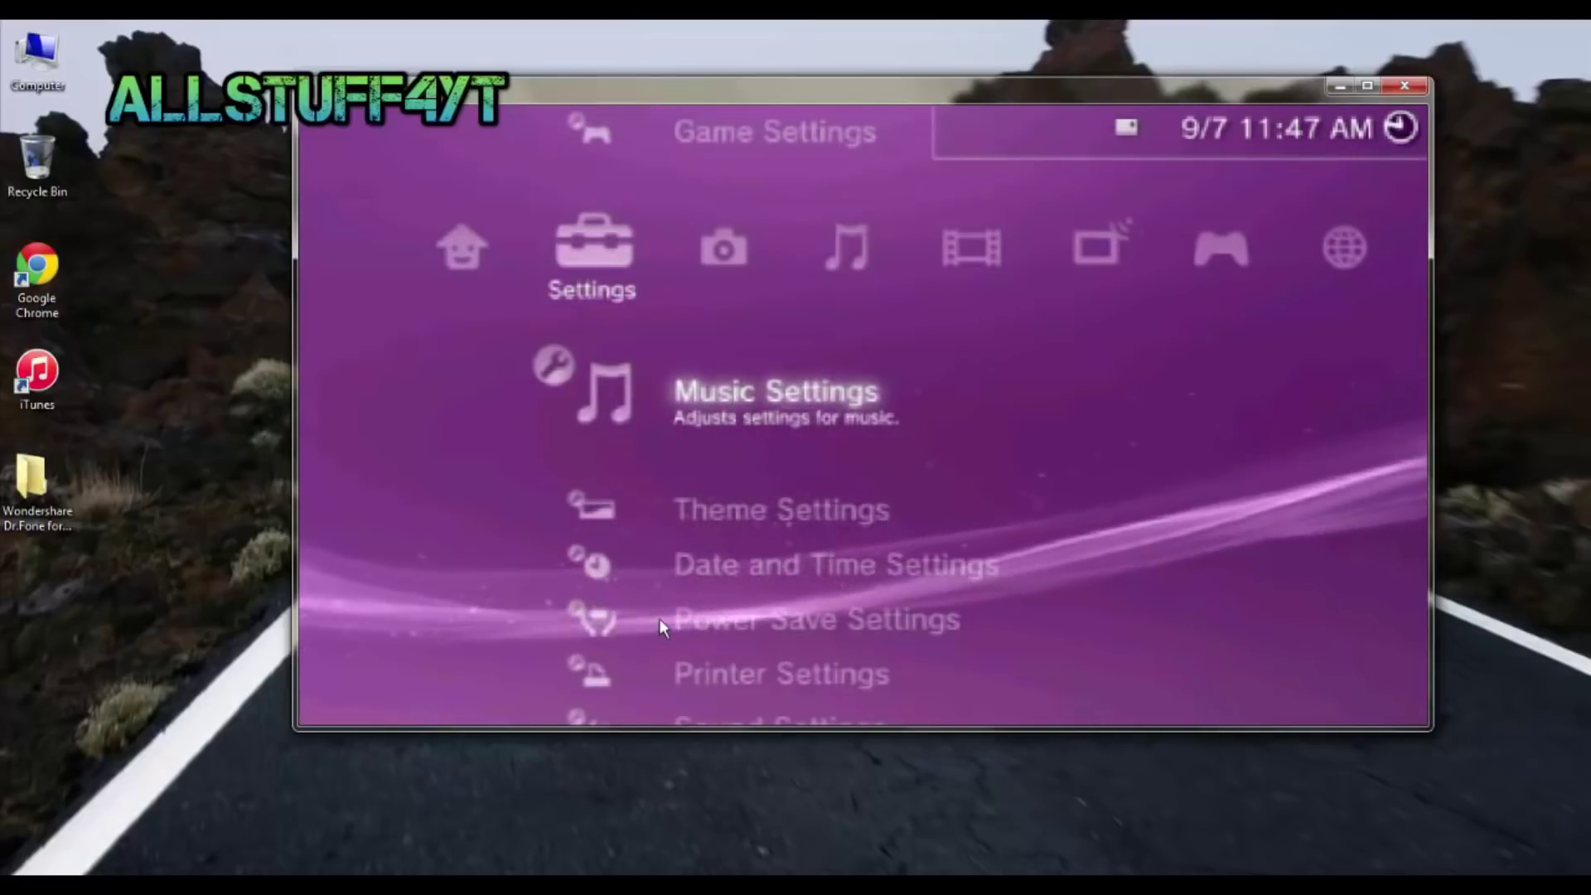
key("Up")
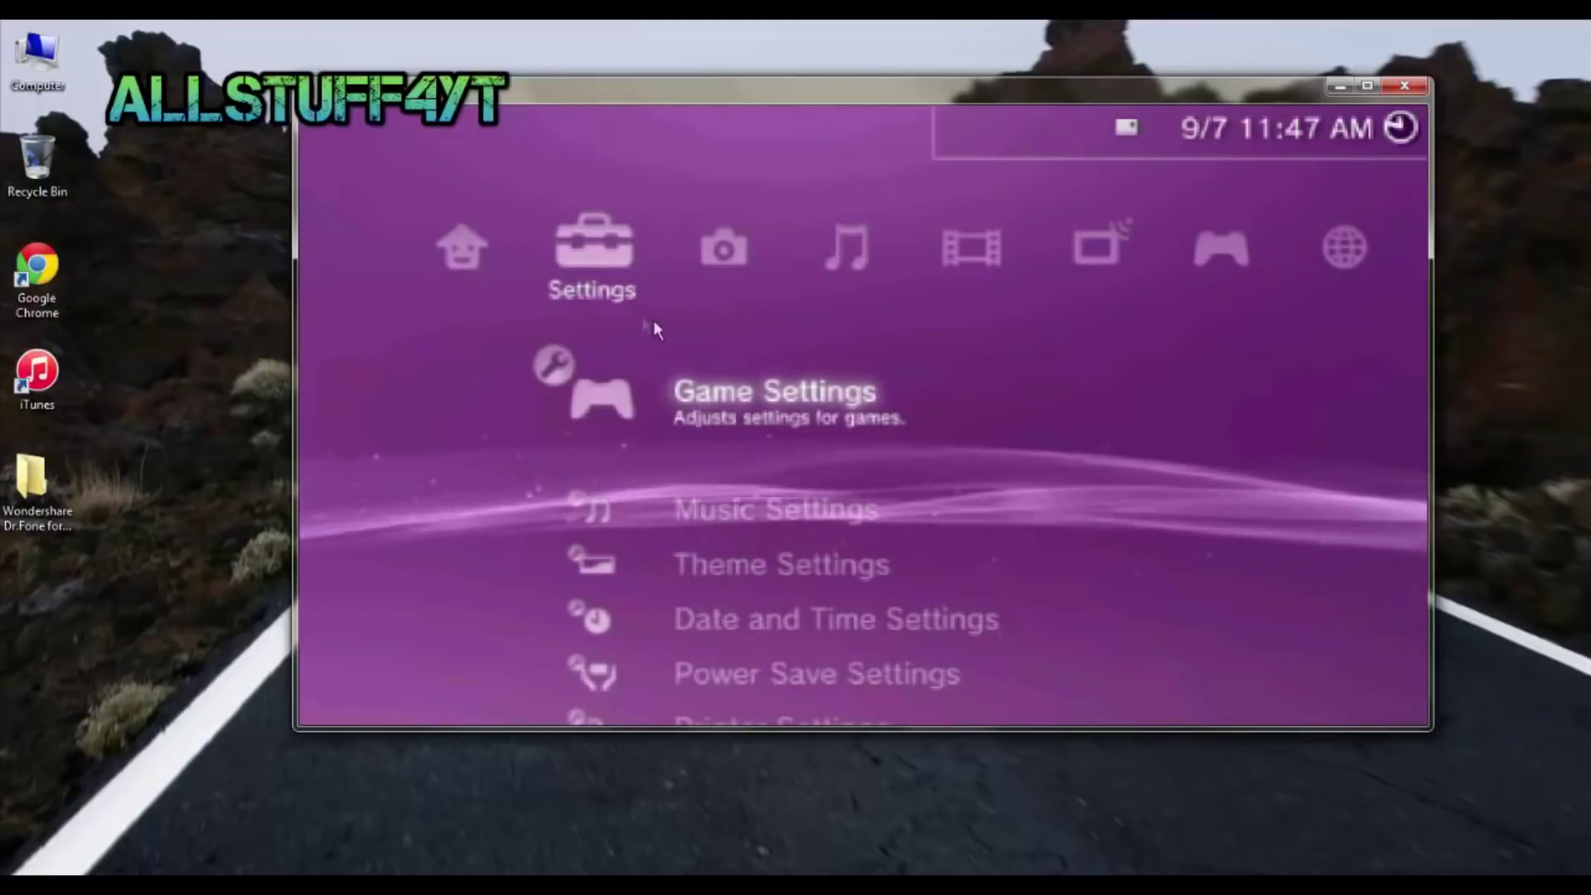
left_click_drag(603, 115, 724, 116)
left_click_drag(414, 597, 342, 547)
left_click_drag(405, 467, 265, 593)
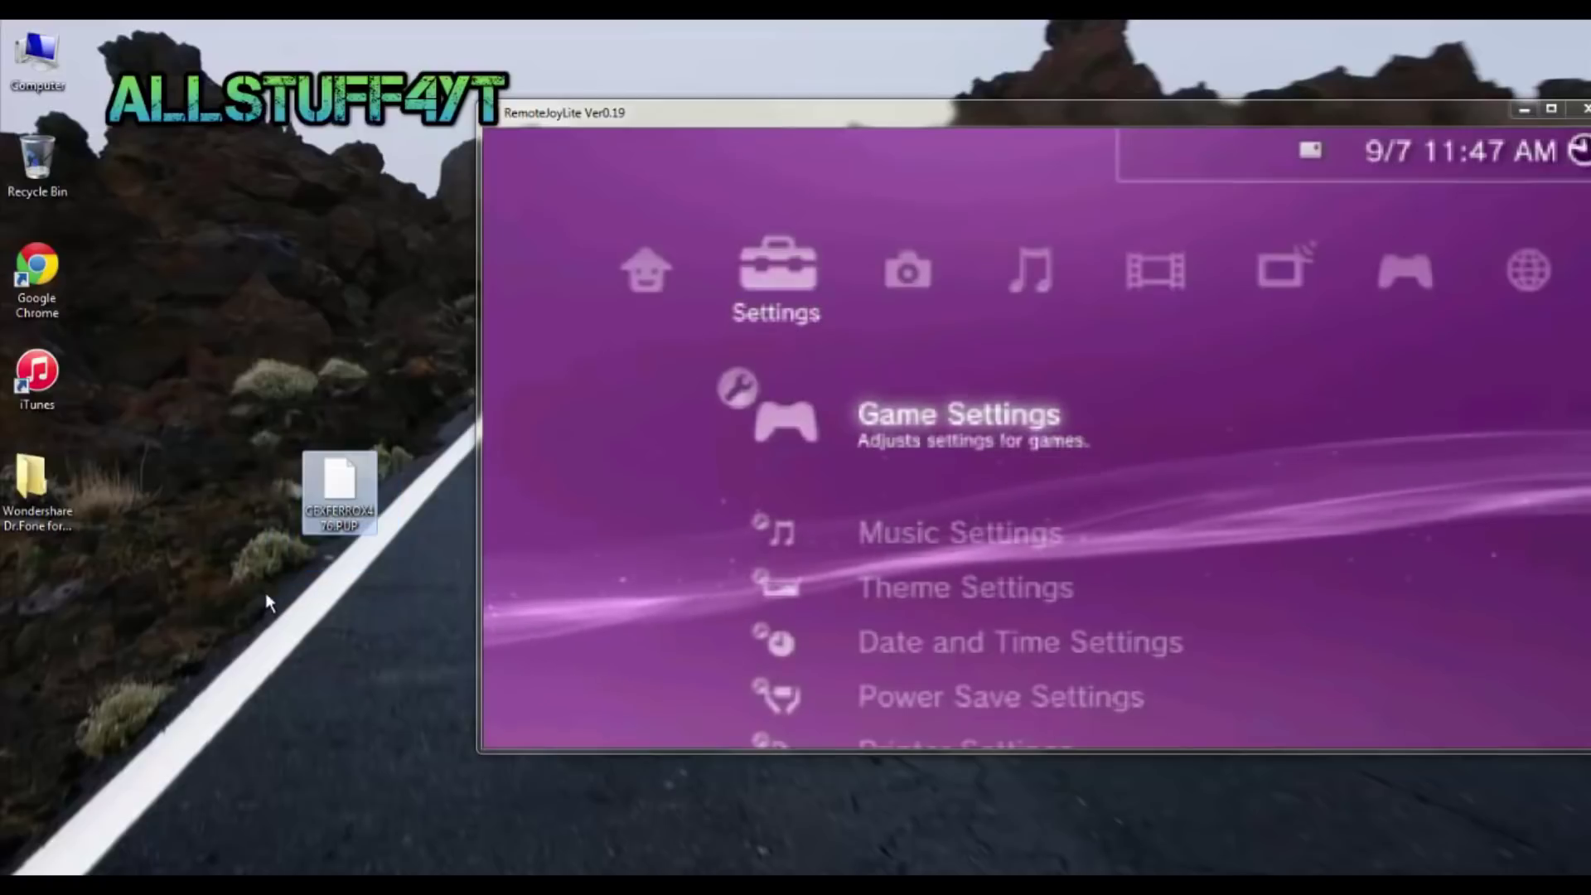
left_click_drag(284, 469, 420, 600)
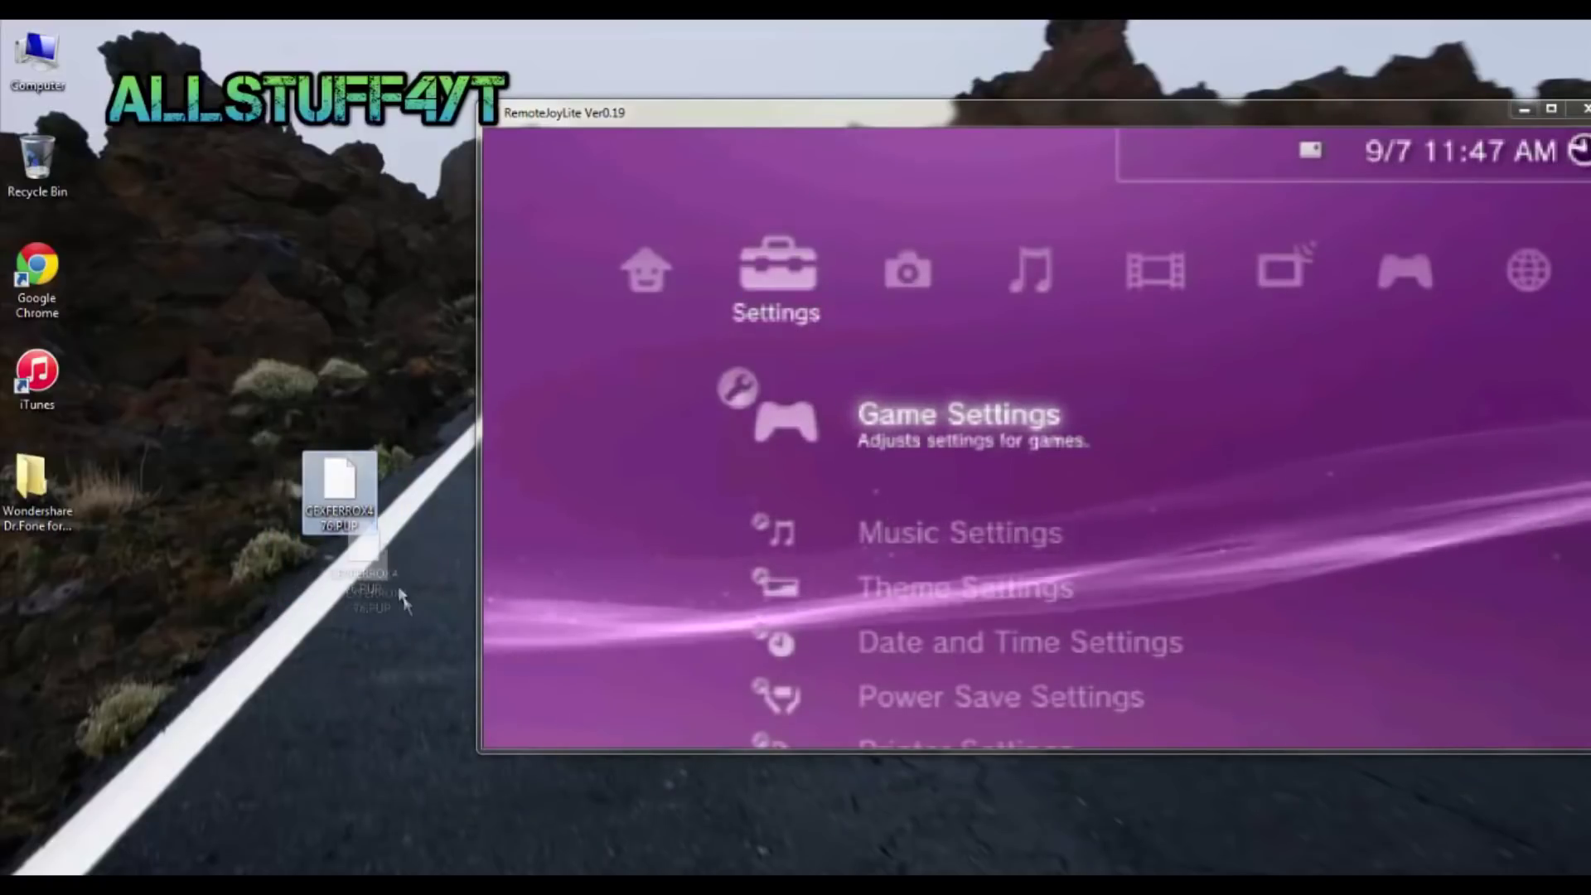
left_click_drag(340, 506, 411, 613)
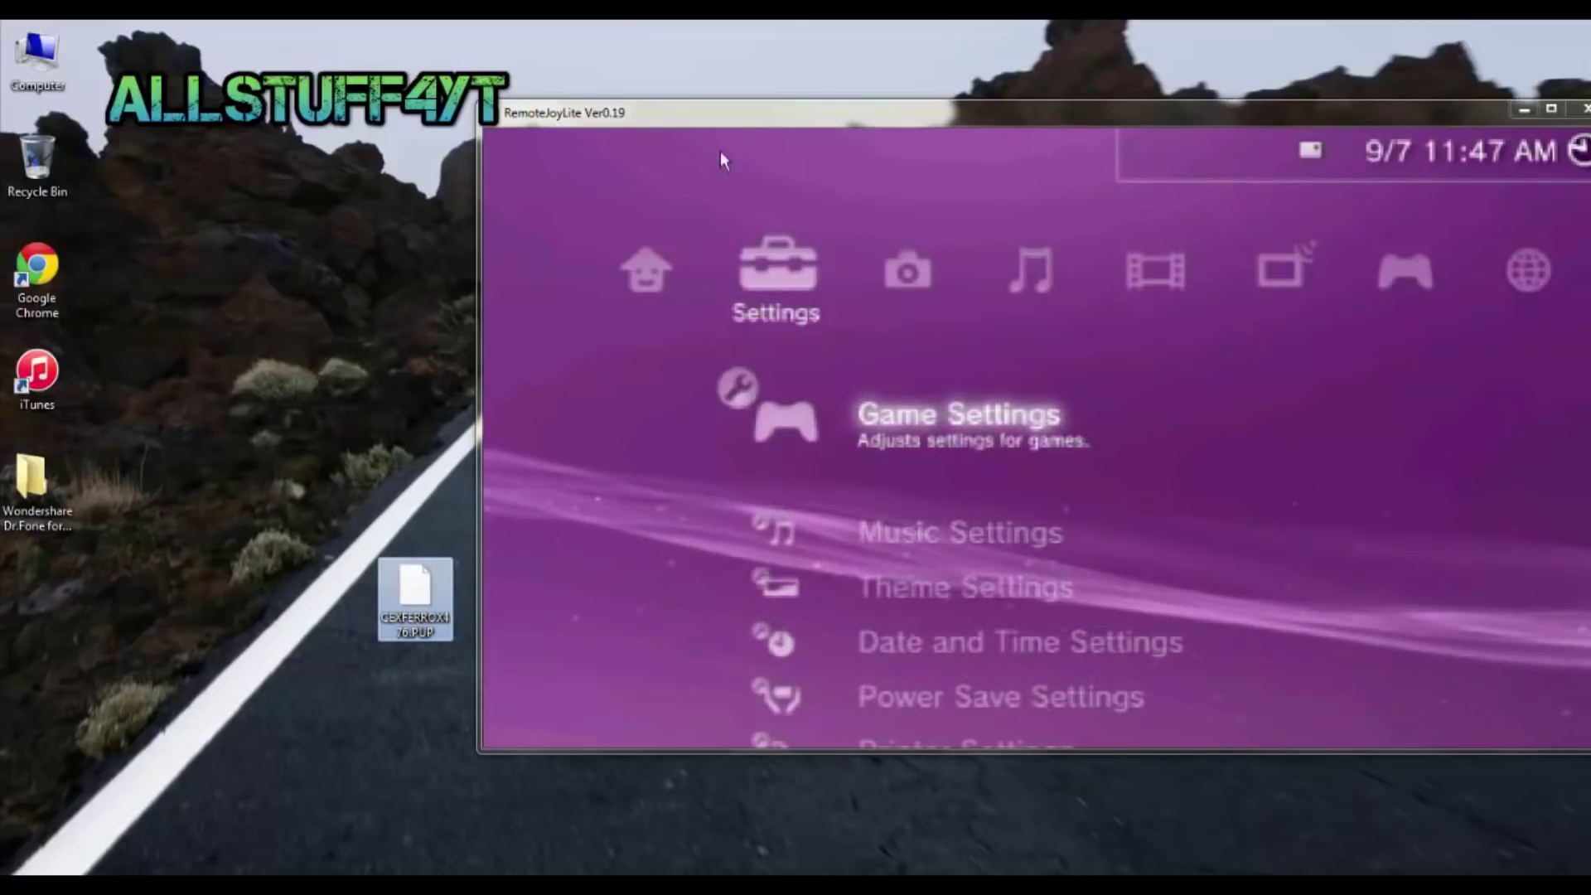
left_click_drag(675, 114, 542, 100)
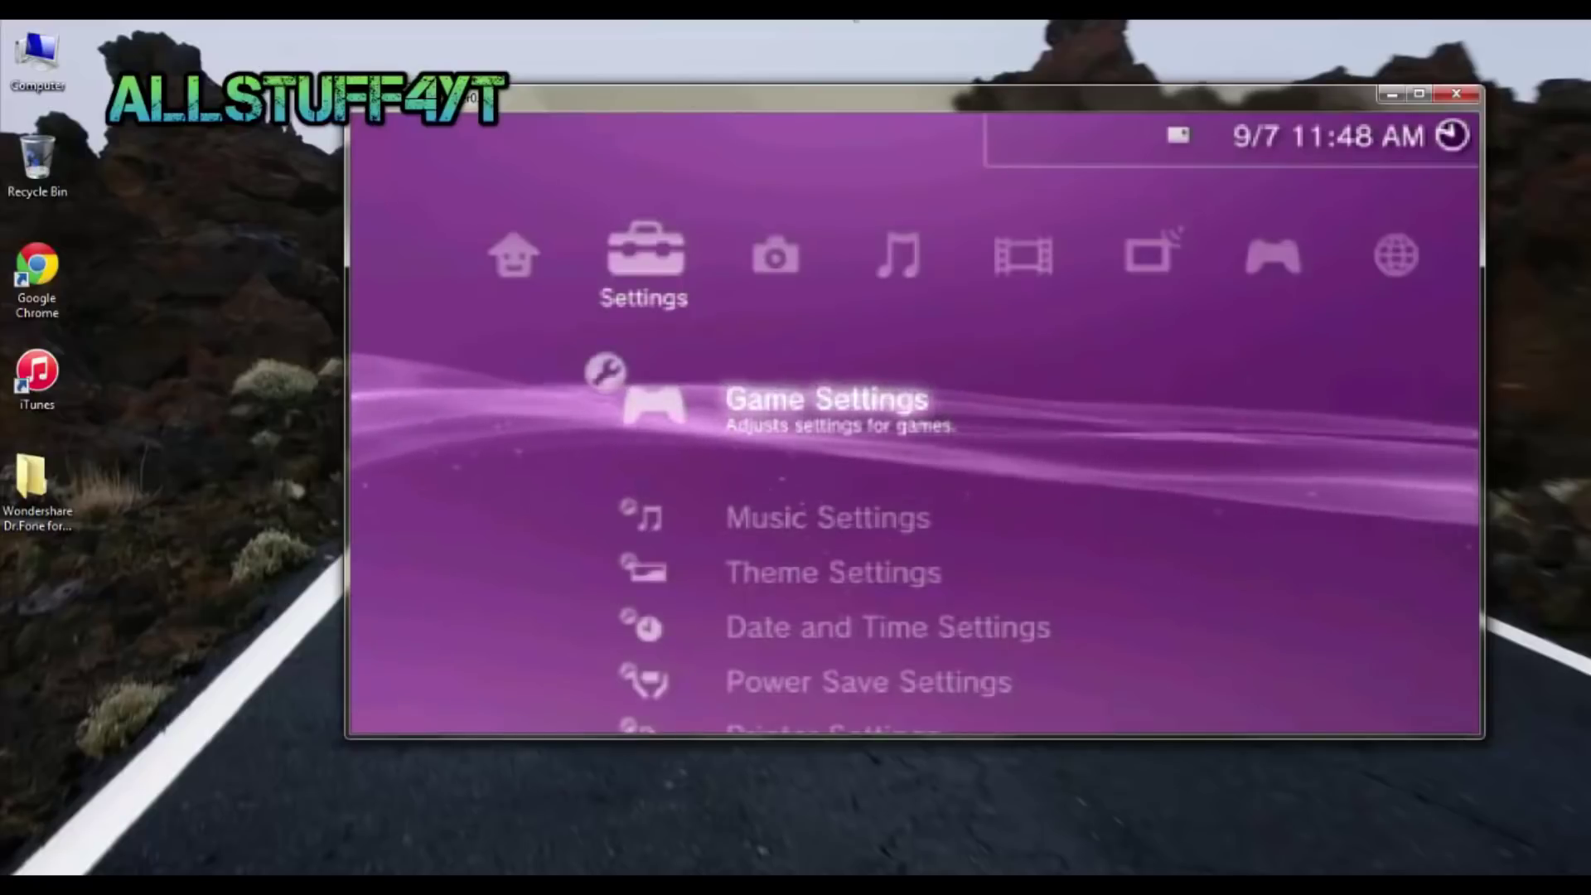
left_click_drag(891, 97, 852, 97)
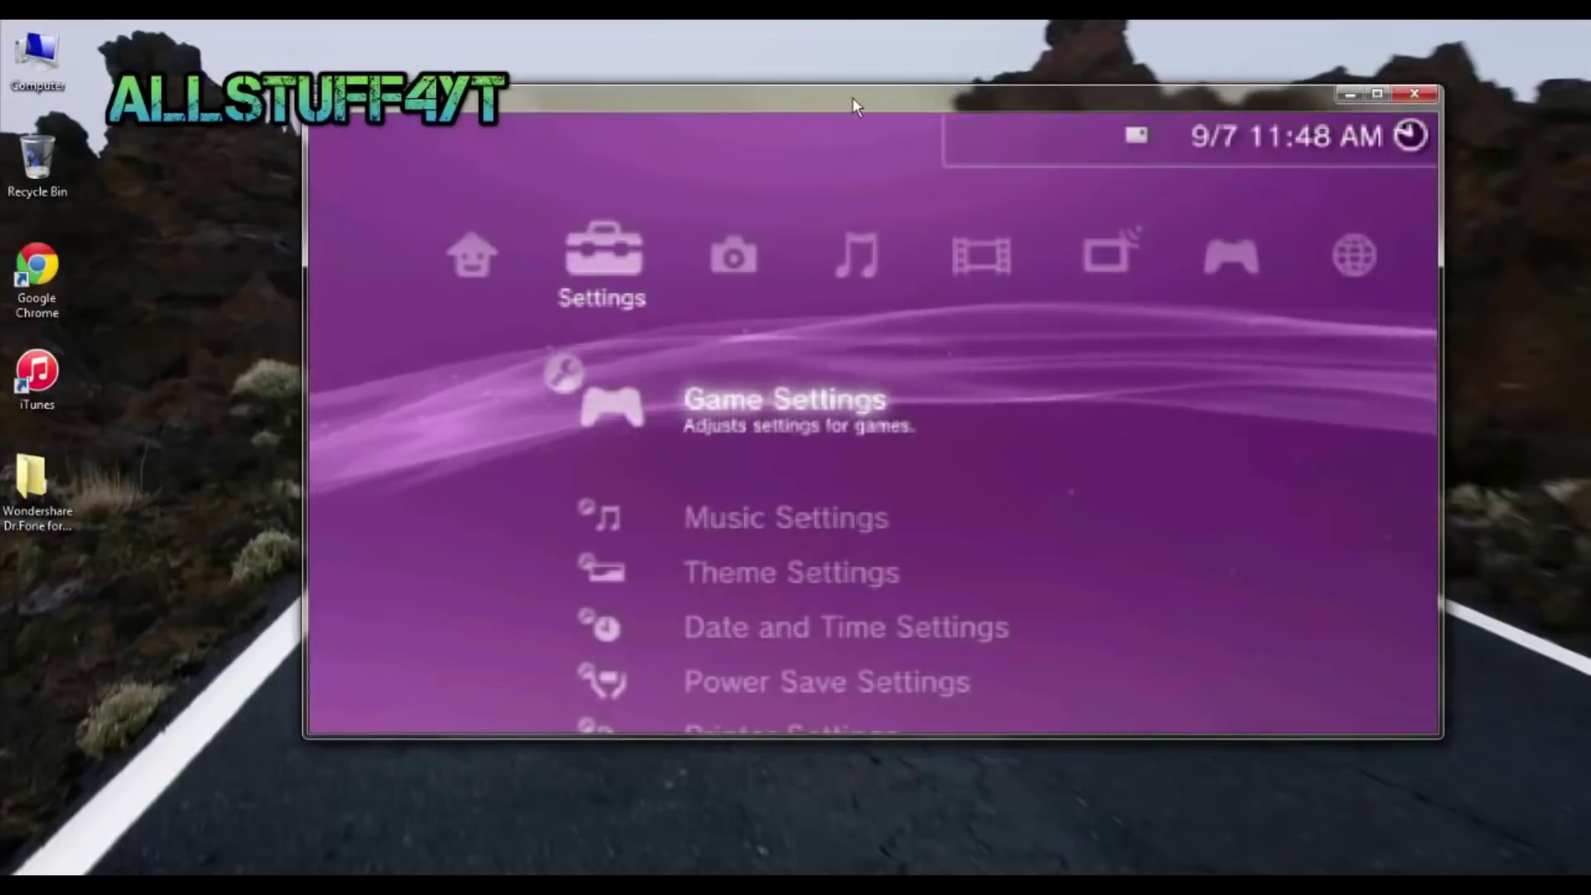